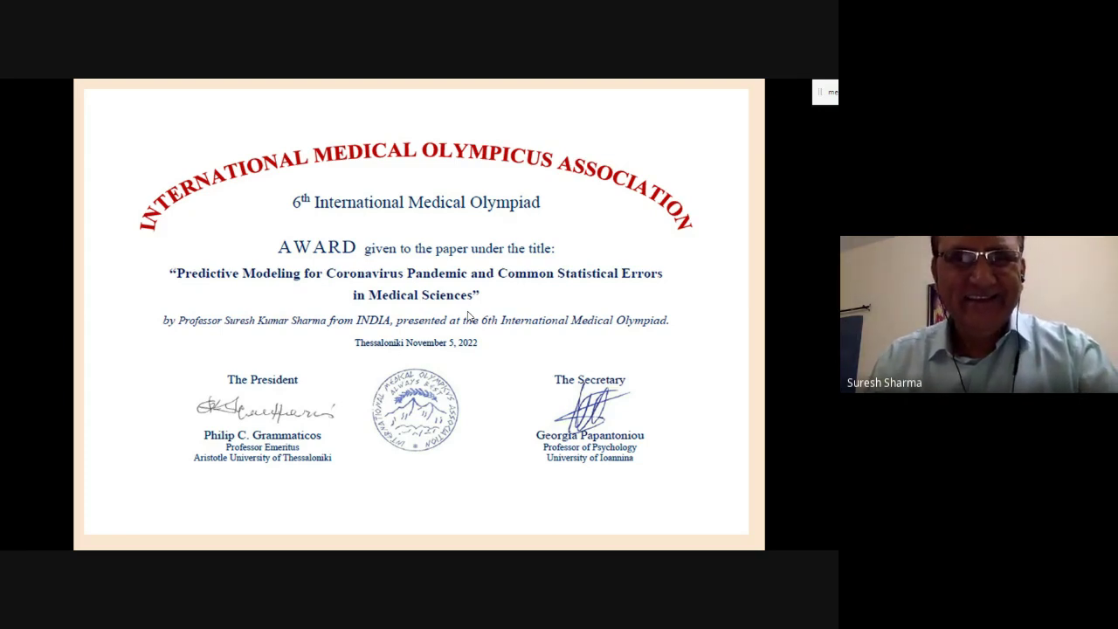
- Leave the slide show once it reaches the 6th International Medical Olympiad certificate slide
{"action": "key", "text": "alt+Tab"}
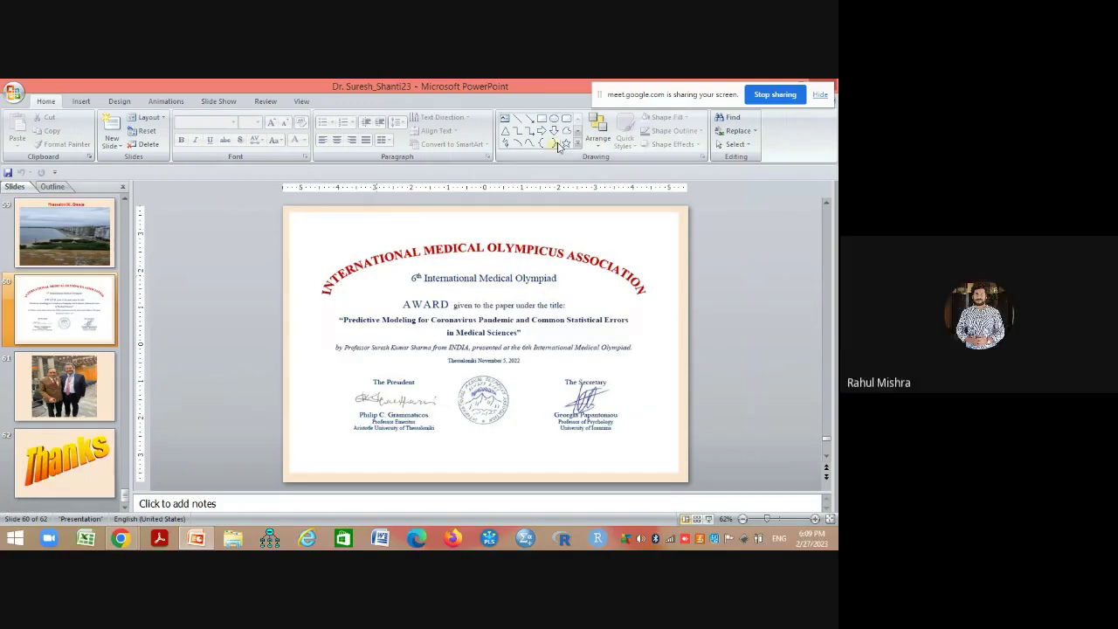
- Minimize the presentation and open the spssppt1 folder in a maximized window
{"action": "left_click", "coordinate": [819, 94]}
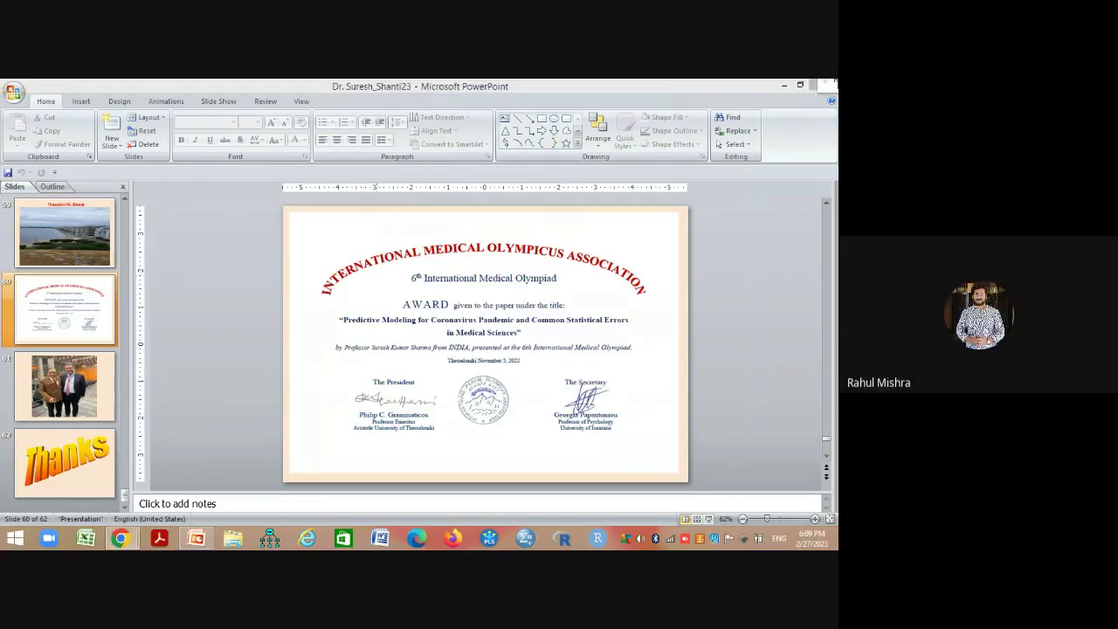
{"action": "left_click", "coordinate": [786, 85]}
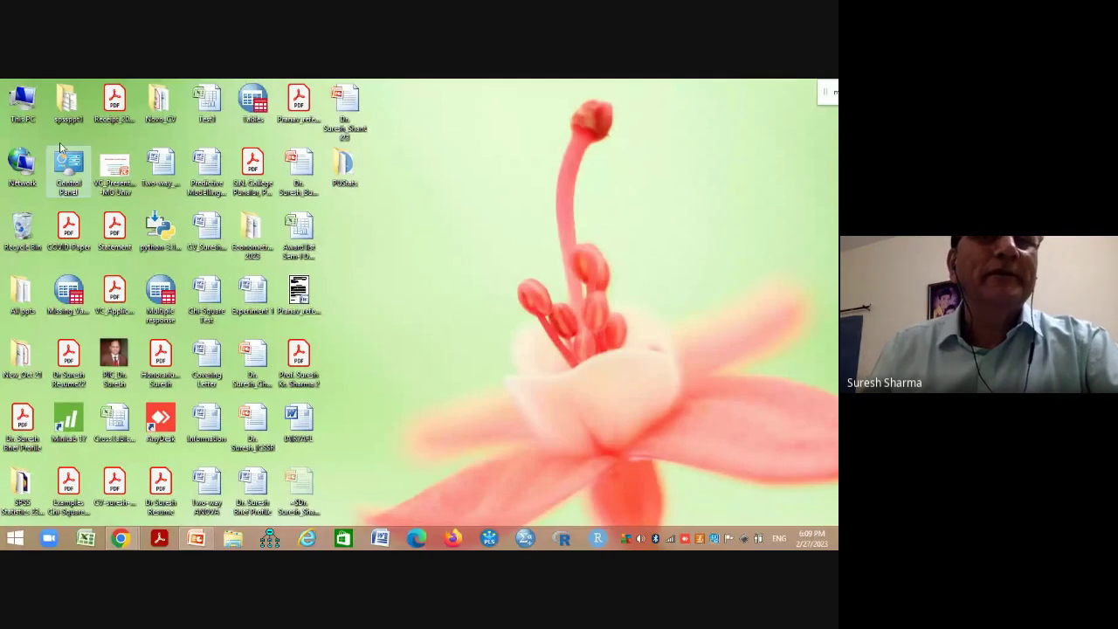
{"action": "double_click", "coordinate": [67, 105]}
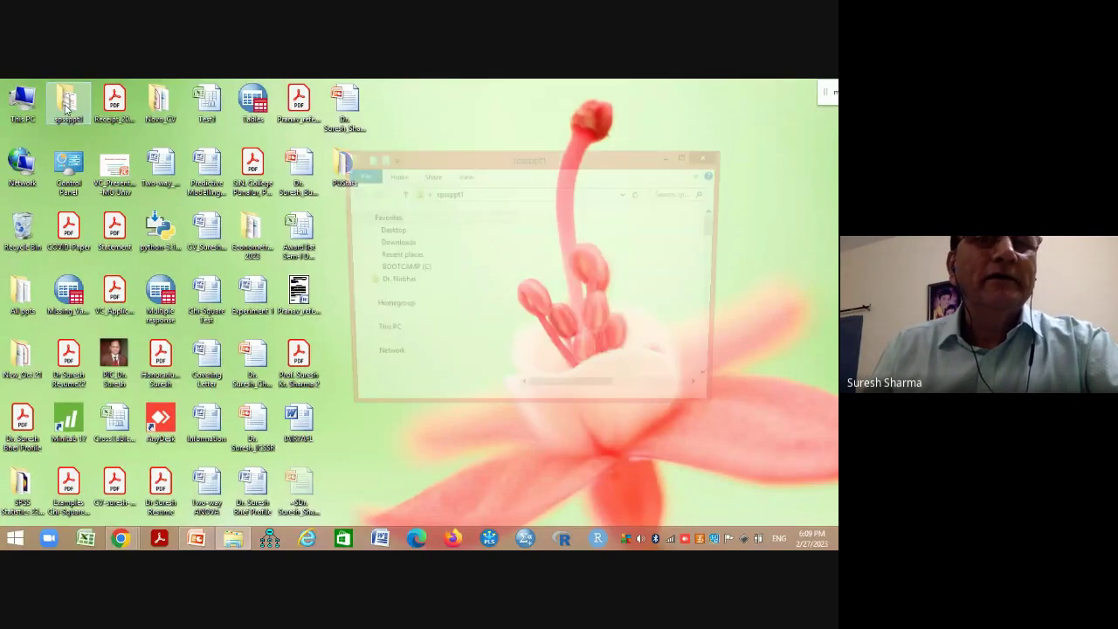
{"action": "left_click", "coordinate": [688, 156]}
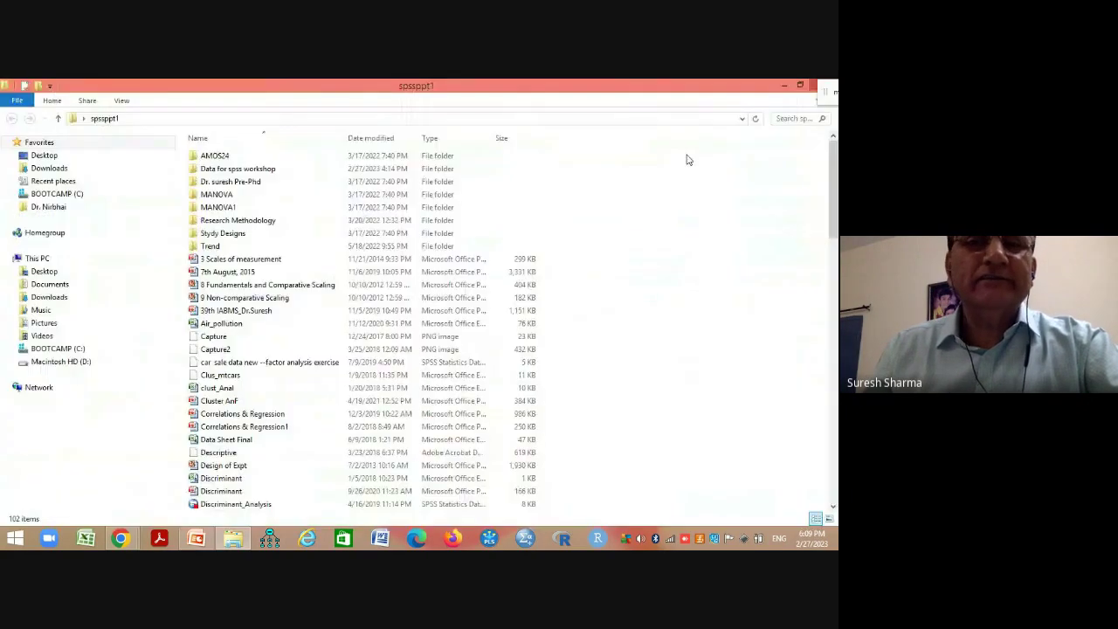
- Open LogisticF.SAV from the Data for spss workshop folder in SPSS
{"action": "scroll", "coordinate": [316, 284], "scroll_direction": "down", "scroll_amount": 5}
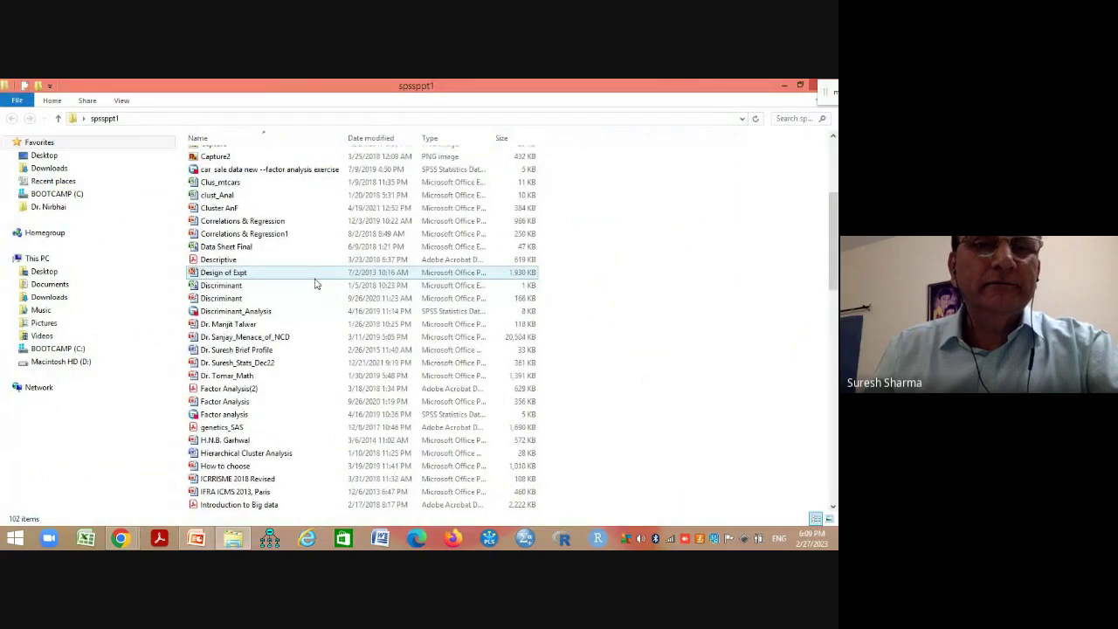
{"action": "scroll", "coordinate": [317, 284], "scroll_direction": "up", "scroll_amount": 5}
{"action": "double_click", "coordinate": [259, 170]}
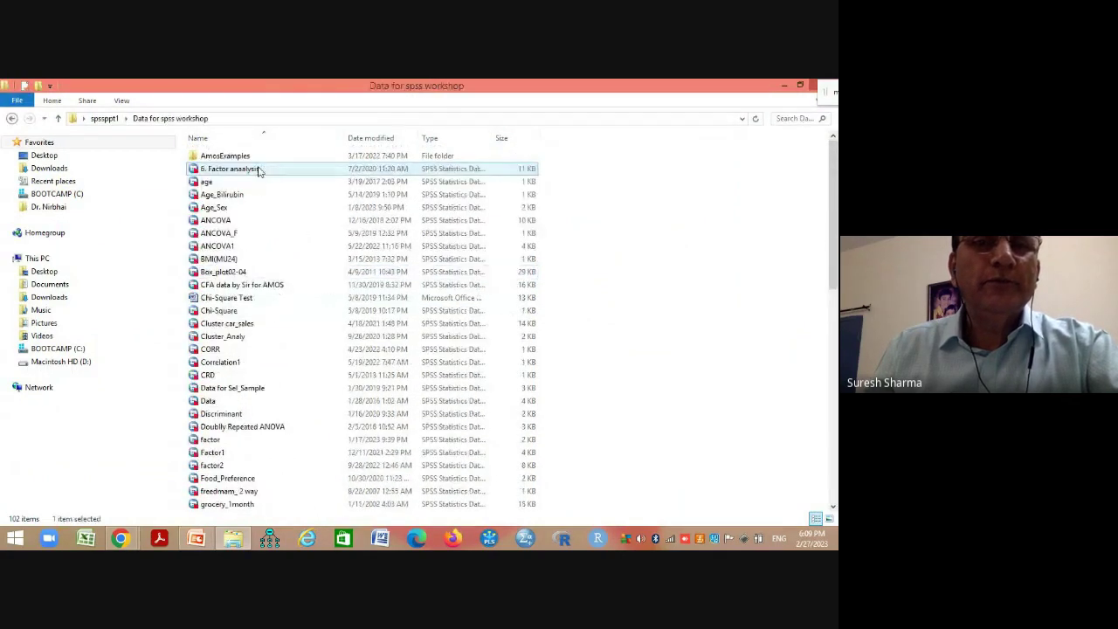
{"action": "scroll", "coordinate": [302, 316], "scroll_direction": "down", "scroll_amount": 1}
{"action": "scroll", "coordinate": [297, 325], "scroll_direction": "down", "scroll_amount": 2}
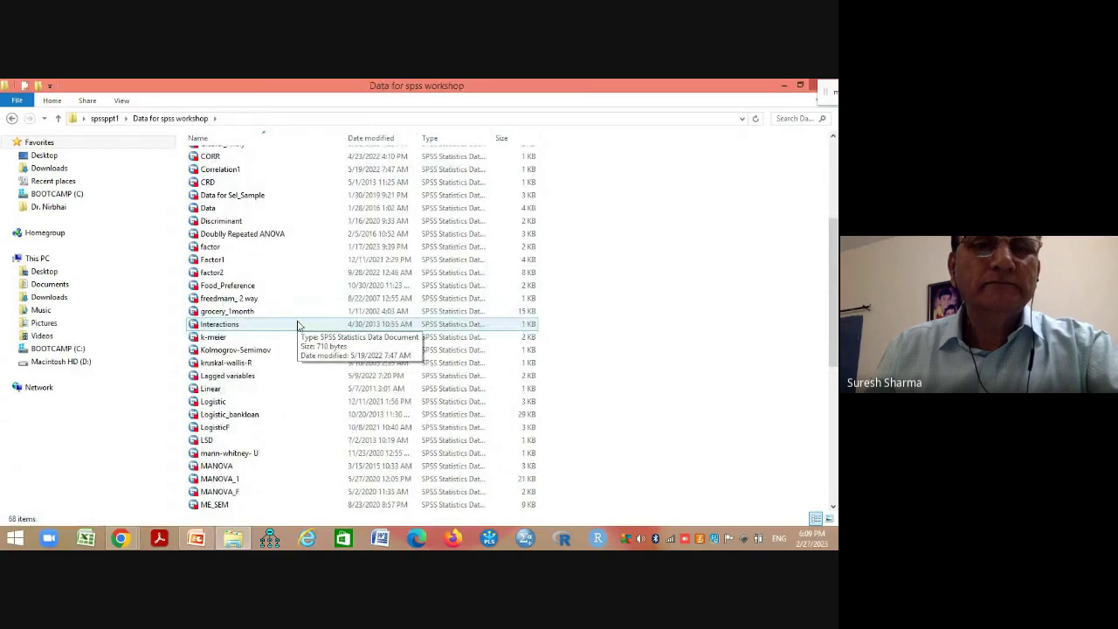
{"action": "scroll", "coordinate": [297, 325], "scroll_direction": "down", "scroll_amount": 3}
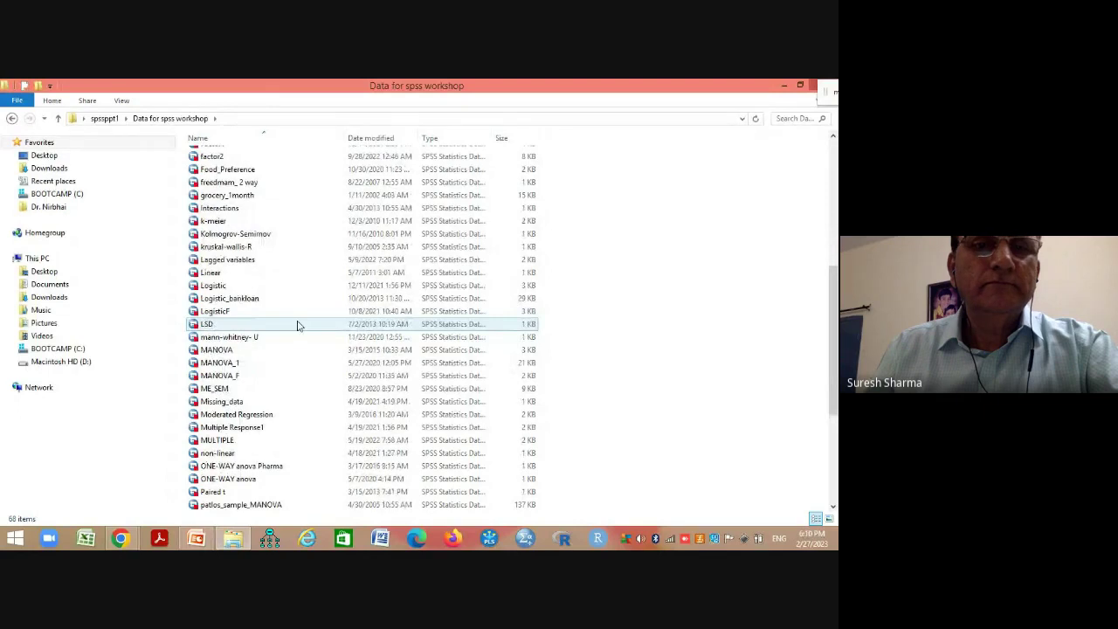
{"action": "double_click", "coordinate": [245, 313]}
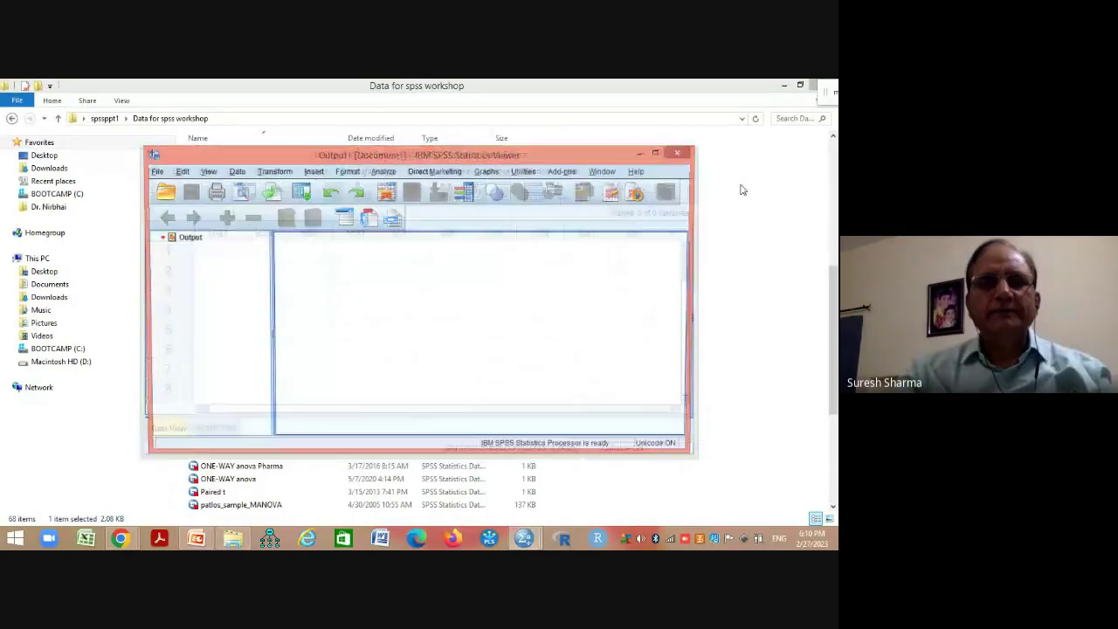
- Maximize the LogisticF Data Editor and scroll through the cases
{"action": "left_click", "coordinate": [658, 155]}
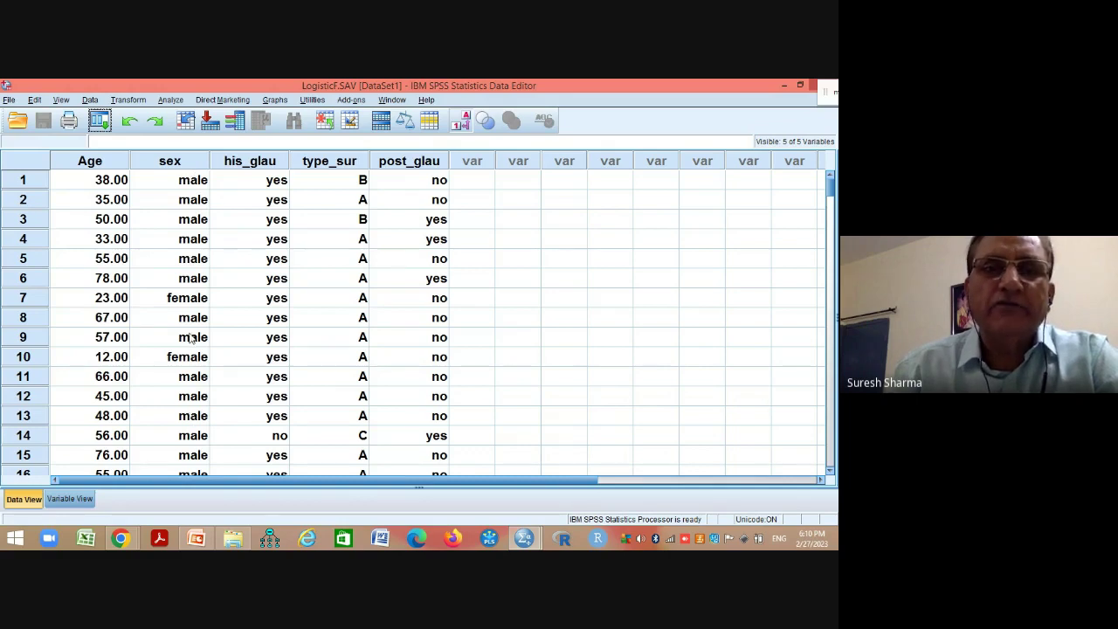
{"action": "scroll", "coordinate": [192, 339], "scroll_direction": "down", "scroll_amount": 7}
{"action": "scroll", "coordinate": [197, 317], "scroll_direction": "down", "scroll_amount": 5}
{"action": "scroll", "coordinate": [198, 316], "scroll_direction": "up", "scroll_amount": 12}
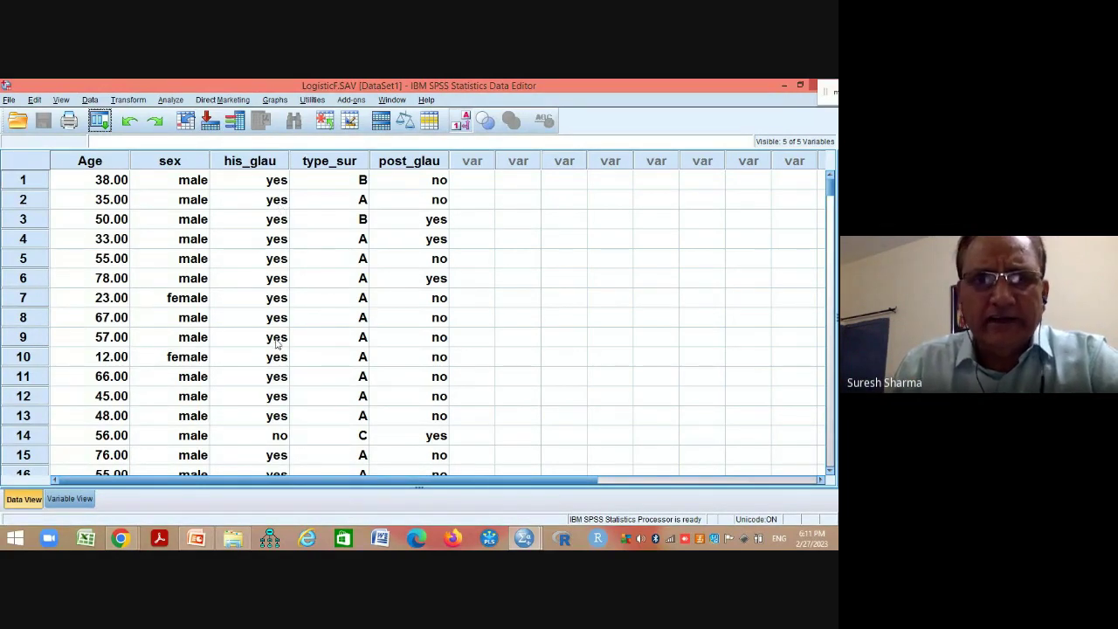
{"action": "scroll", "coordinate": [280, 350], "scroll_direction": "down", "scroll_amount": 3}
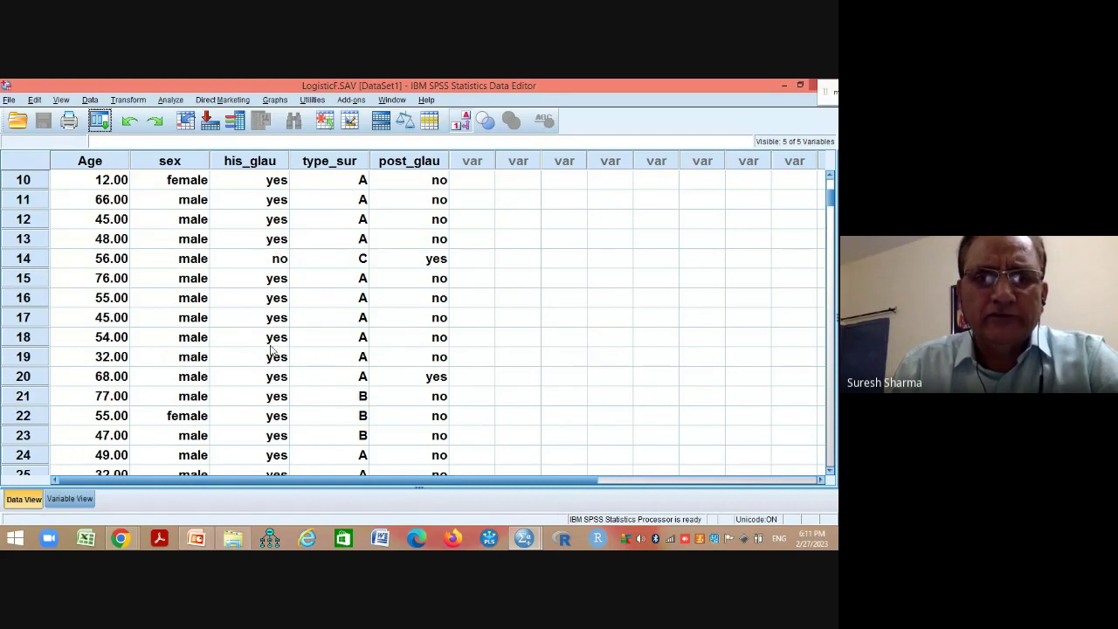
{"action": "scroll", "coordinate": [271, 350], "scroll_direction": "down", "scroll_amount": 9}
{"action": "scroll", "coordinate": [266, 336], "scroll_direction": "up", "scroll_amount": 12}
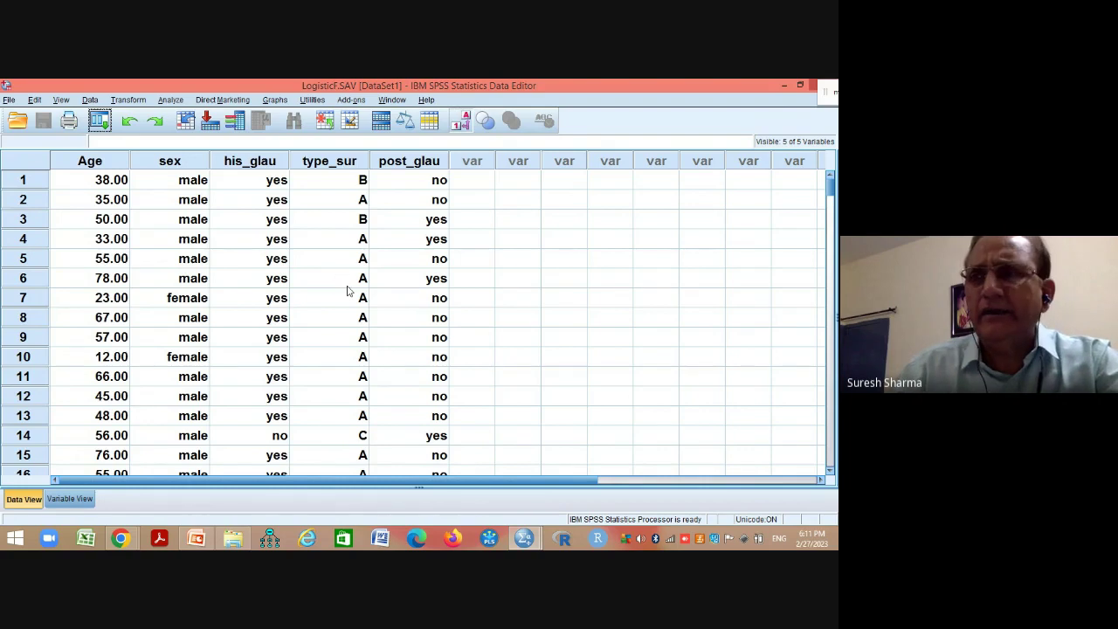
- Toggle Value Labels so the grid ends up showing numeric codes instead of labels
{"action": "left_click", "coordinate": [462, 120]}
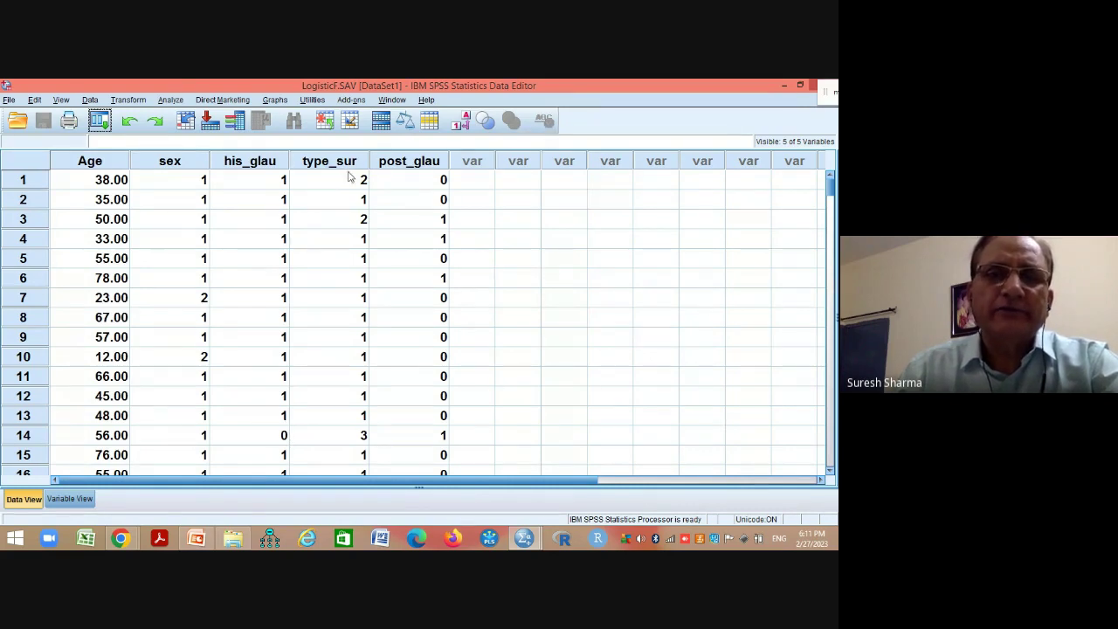
{"action": "left_click", "coordinate": [463, 122]}
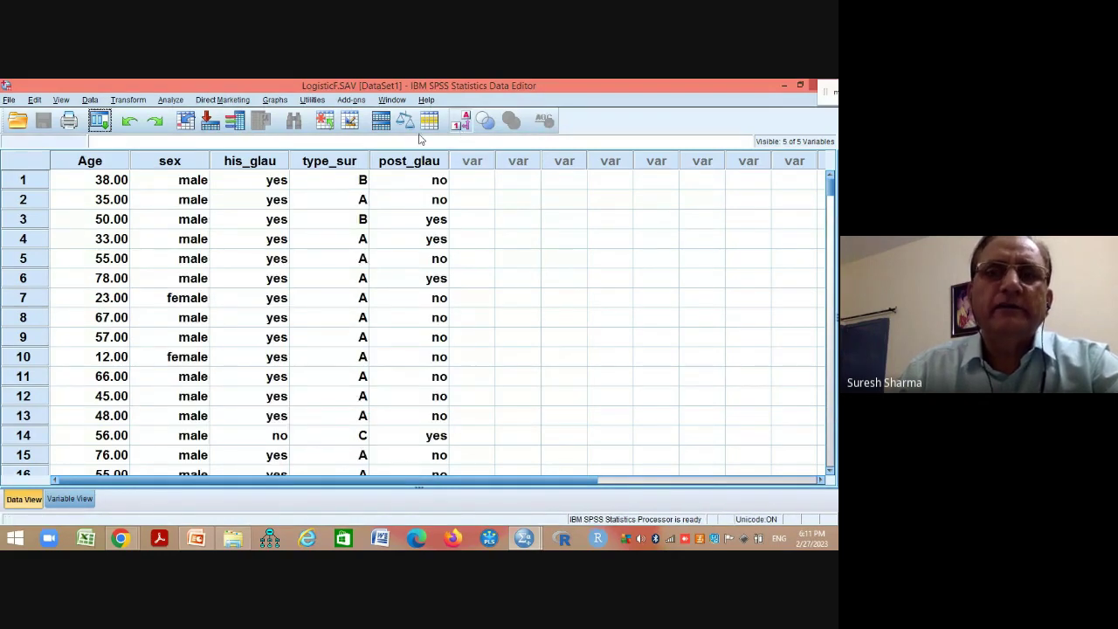
{"action": "left_click", "coordinate": [463, 122]}
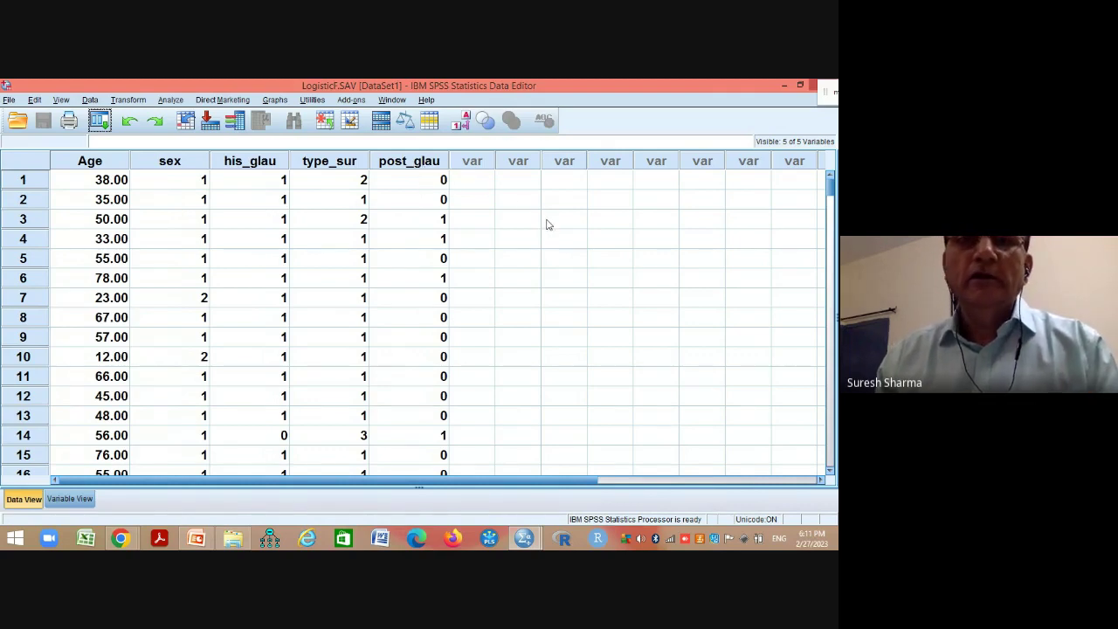
{"action": "left_click", "coordinate": [464, 120]}
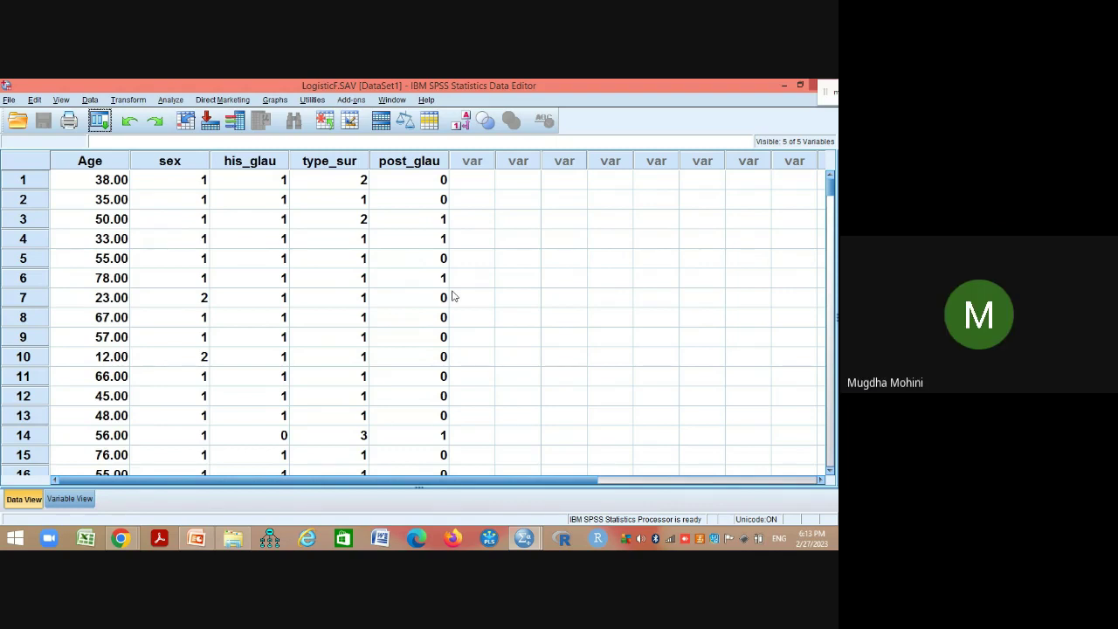
{"action": "left_click", "coordinate": [170, 101]}
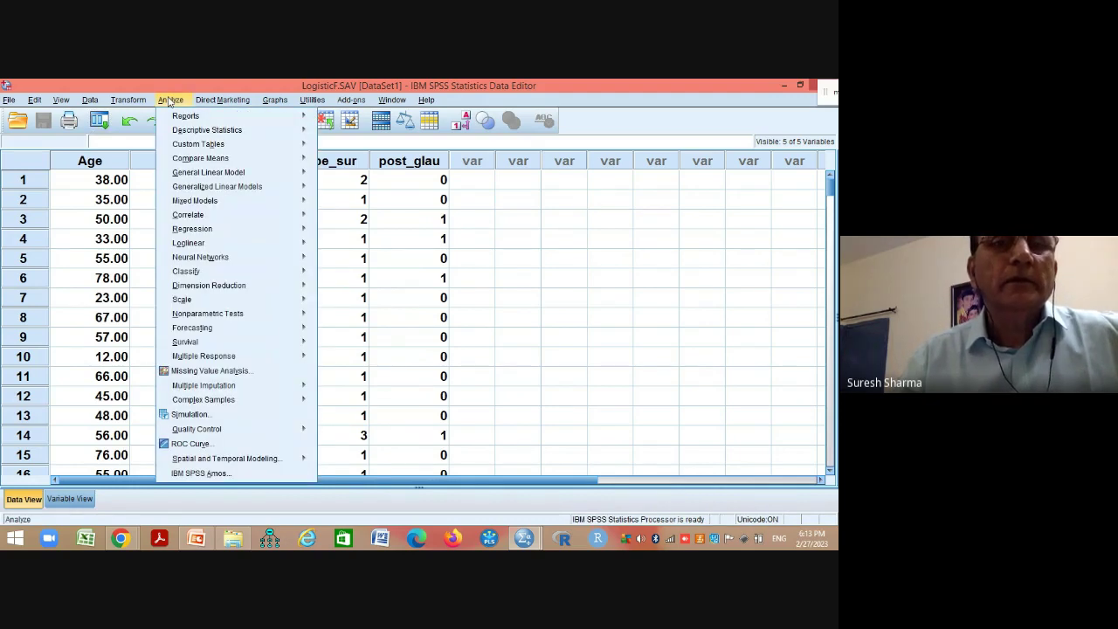
- Start a Binary Logistic regression with post pk glaucoma (post_glau) as the dependent variable
{"action": "mouse_move", "coordinate": [210, 231]}
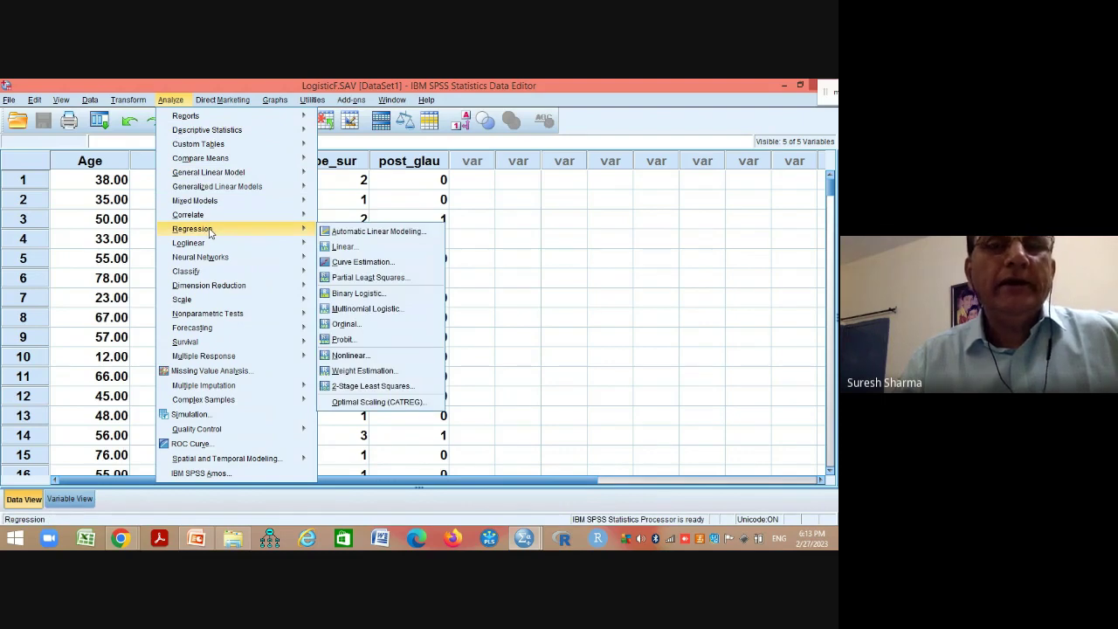
{"action": "left_click", "coordinate": [366, 296]}
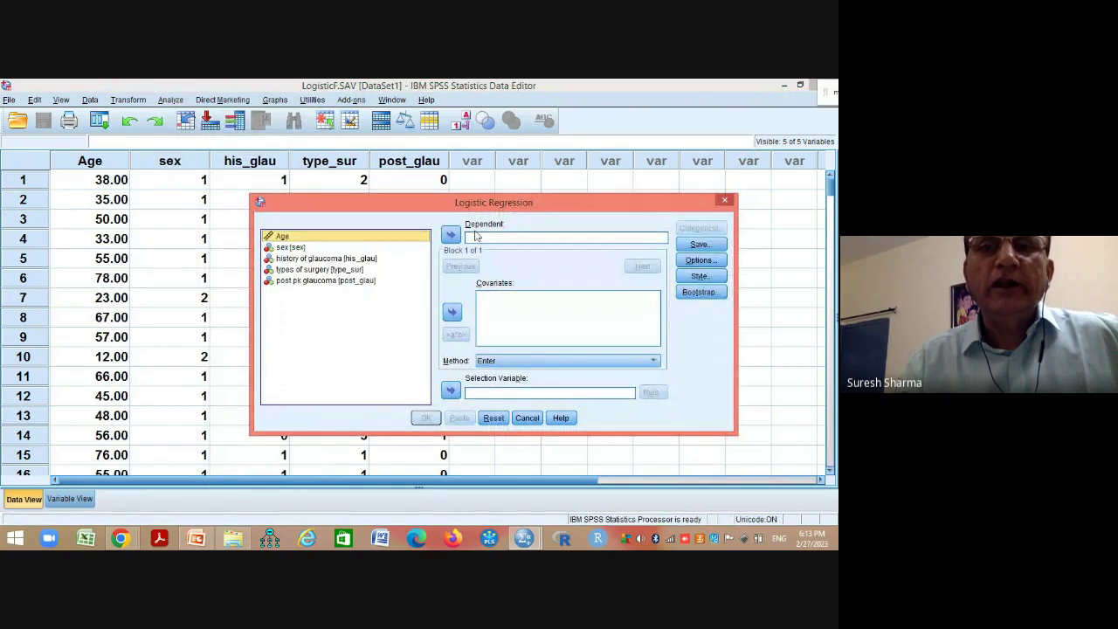
{"action": "left_click_drag", "start_coordinate": [406, 208], "coordinate": [609, 206]}
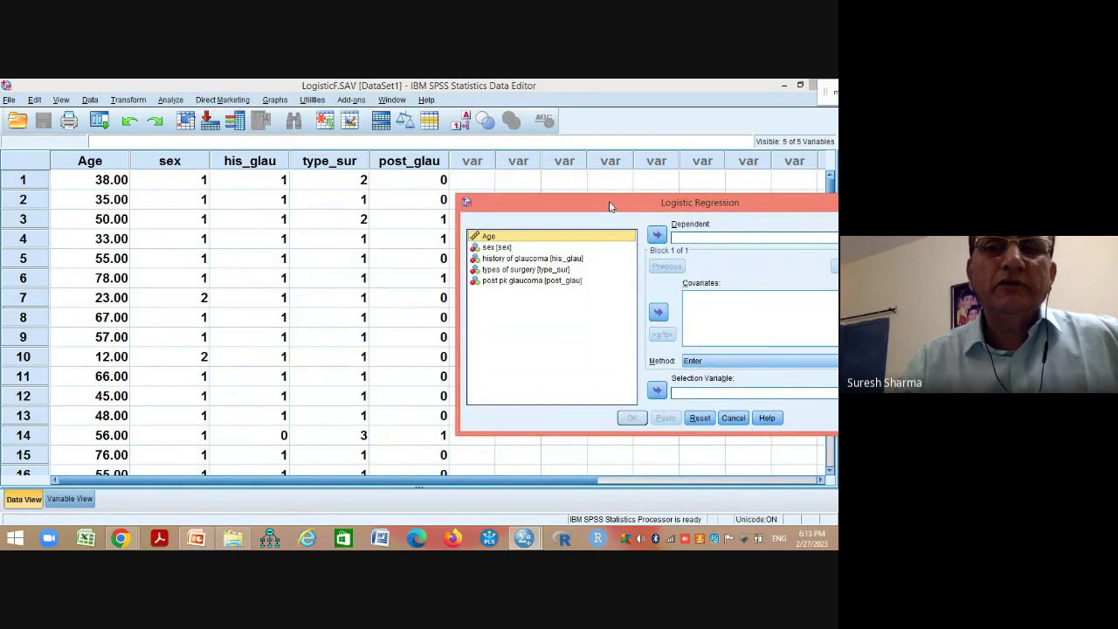
{"action": "left_click_drag", "start_coordinate": [609, 206], "coordinate": [308, 207]}
{"action": "left_click", "coordinate": [229, 282]}
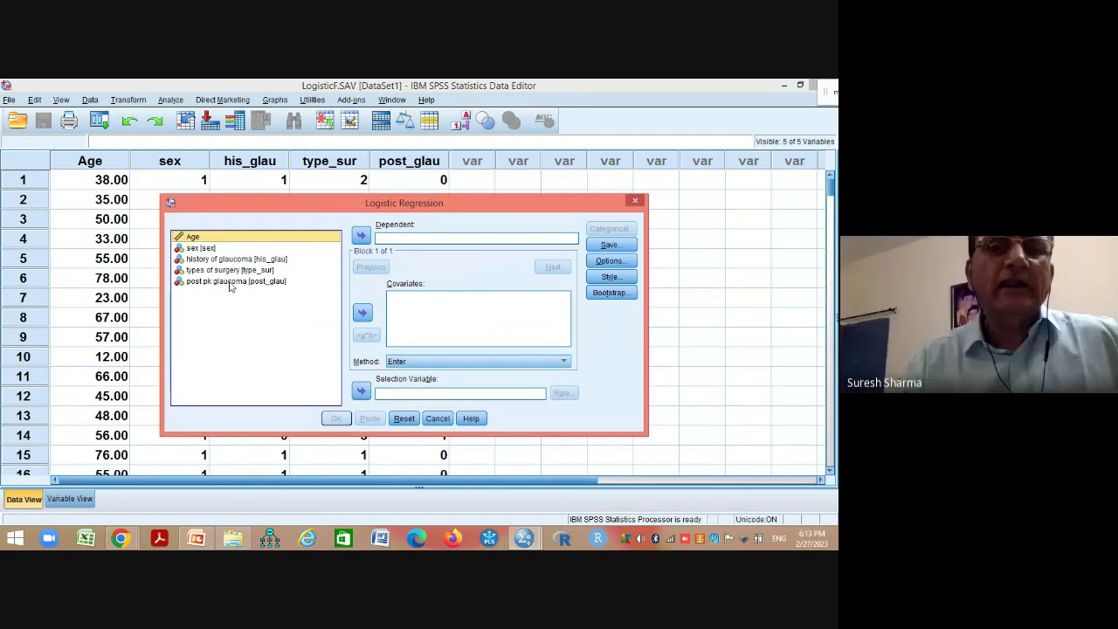
{"action": "left_click", "coordinate": [361, 235]}
- Add Age, sex, his_glau and type_sur as covariates
{"action": "left_click_drag", "start_coordinate": [496, 202], "coordinate": [621, 200]}
{"action": "left_click", "coordinate": [319, 239]}
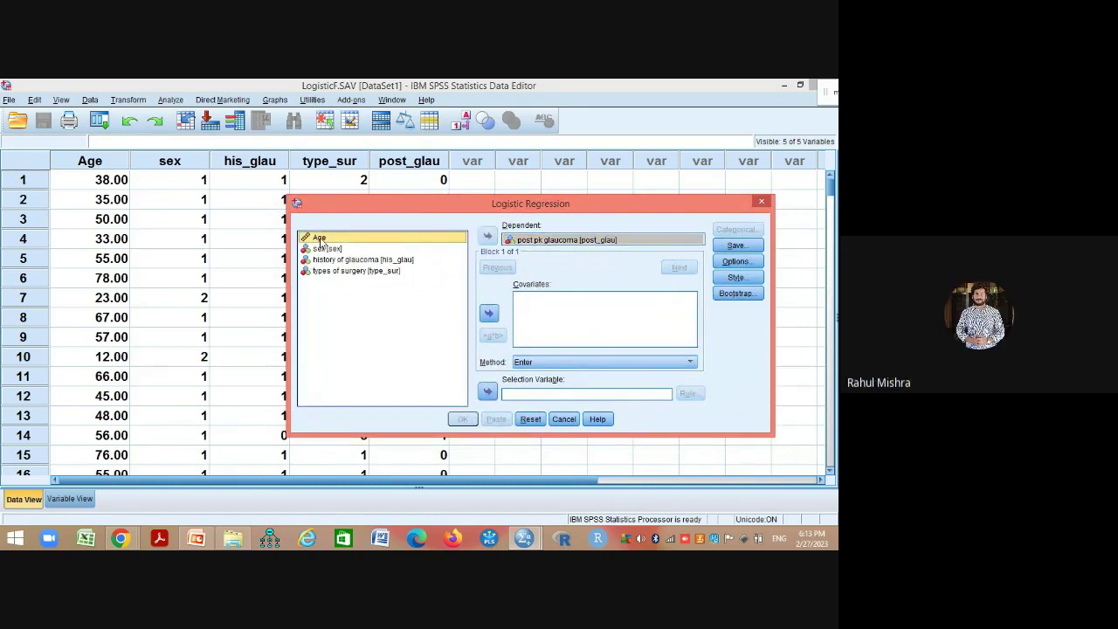
{"action": "key", "text": "shift+End"}
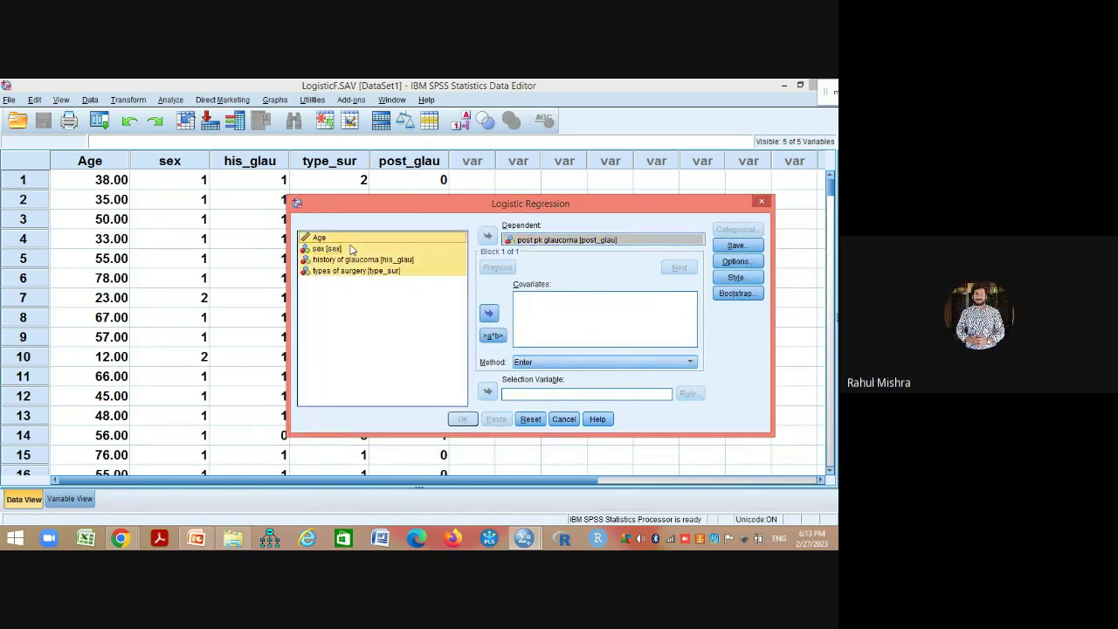
{"action": "left_click", "coordinate": [489, 312]}
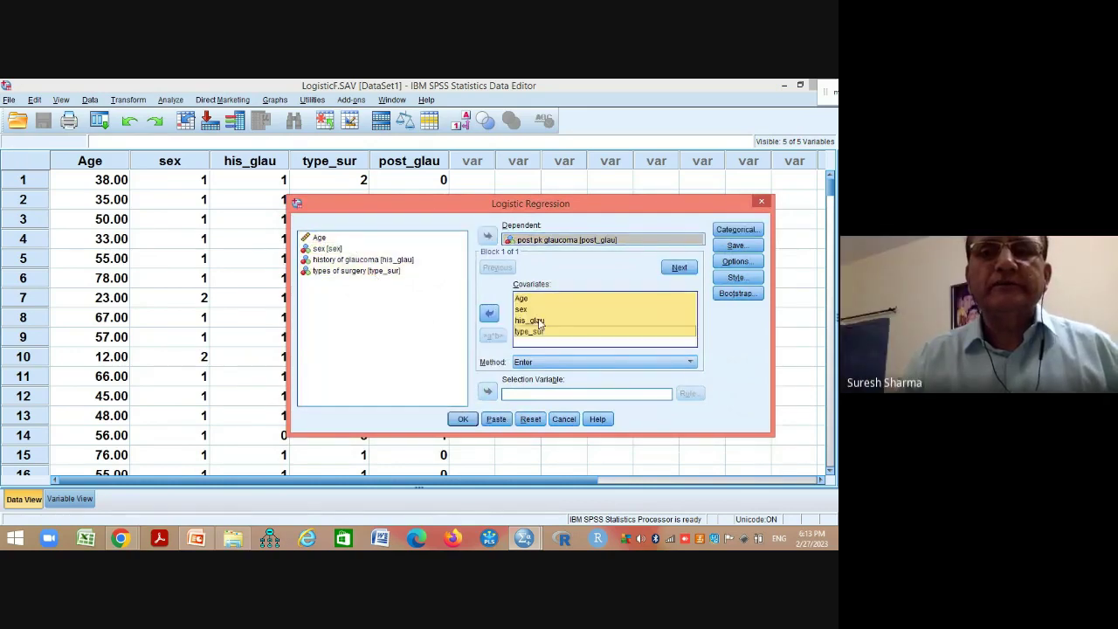
{"action": "left_click_drag", "start_coordinate": [609, 213], "coordinate": [530, 207]}
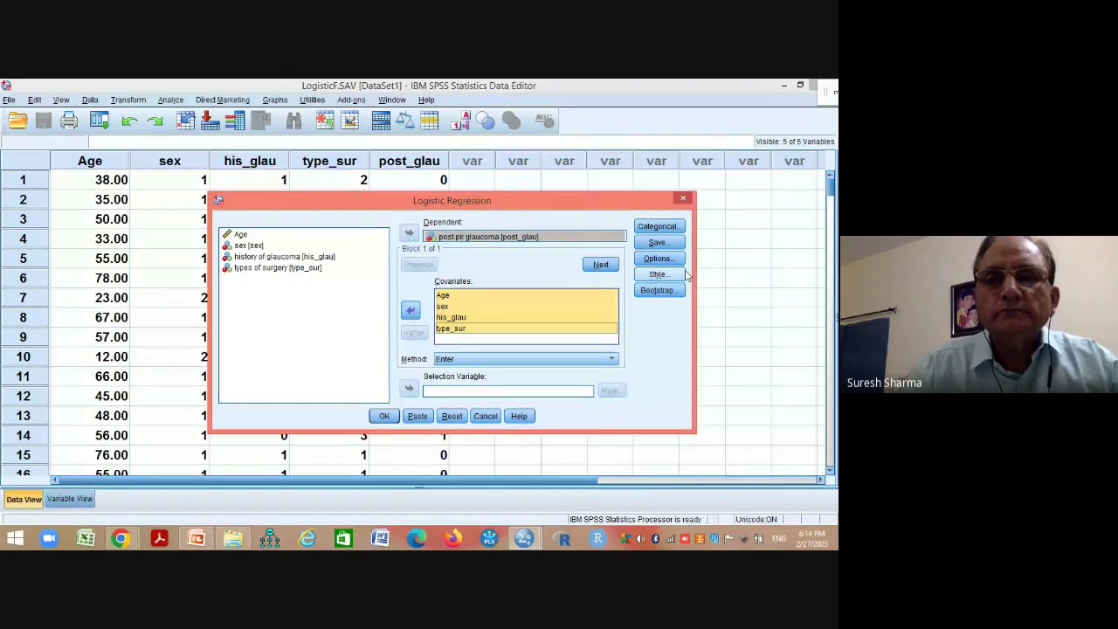
{"action": "left_click", "coordinate": [660, 258]}
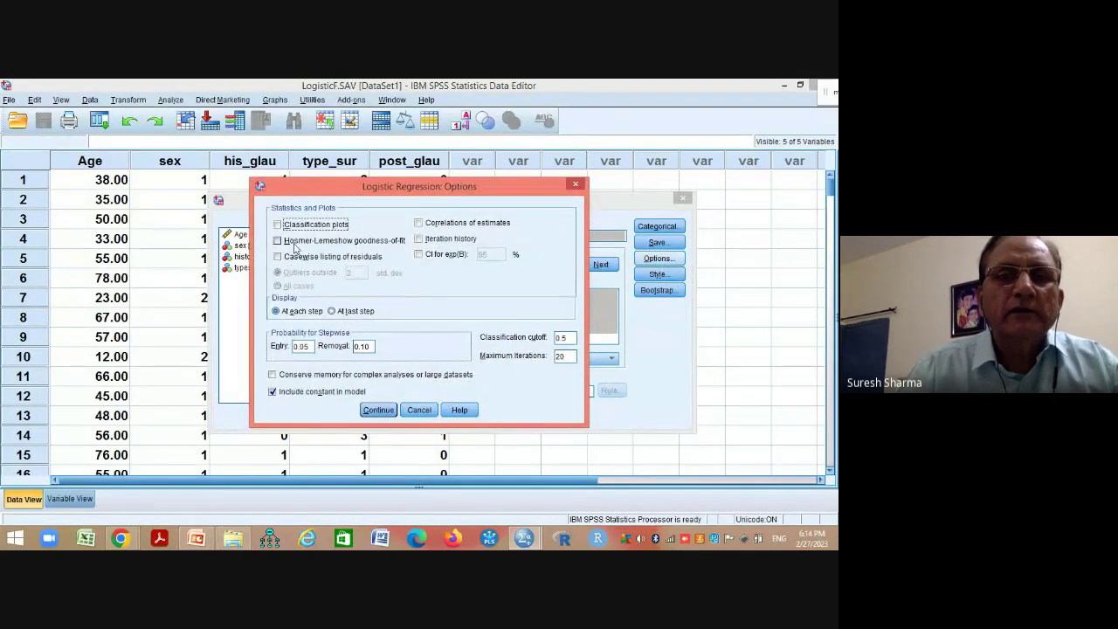
- Turn on Hosmer-Lemeshow goodness-of-fit and a 95% CI for exp(B), then continue
{"action": "left_click", "coordinate": [300, 245]}
{"action": "left_click", "coordinate": [278, 243]}
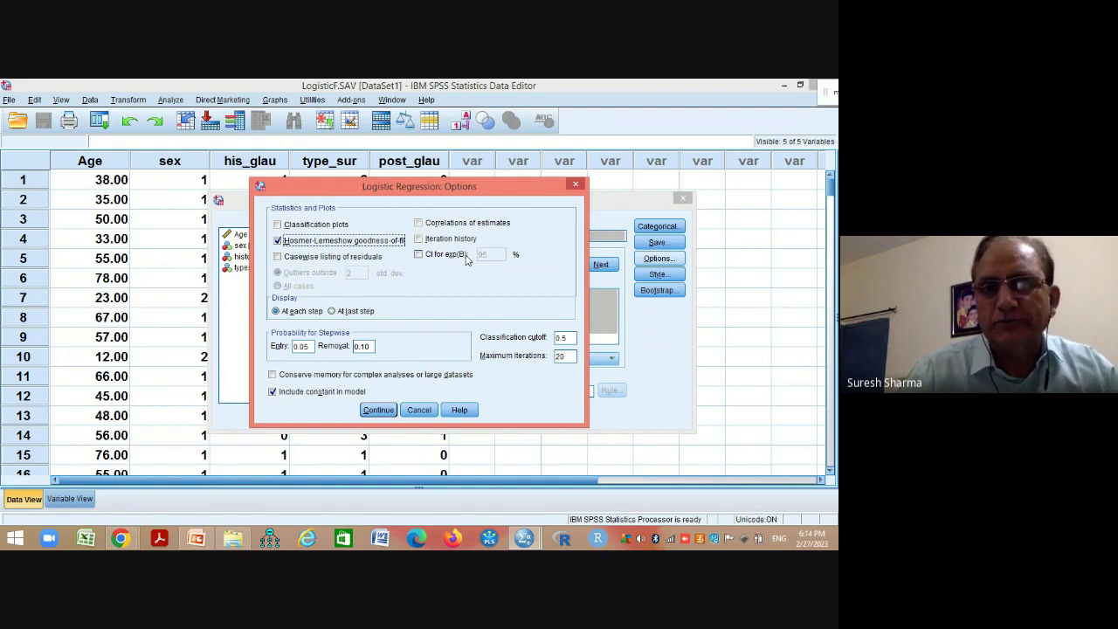
{"action": "left_click", "coordinate": [419, 255]}
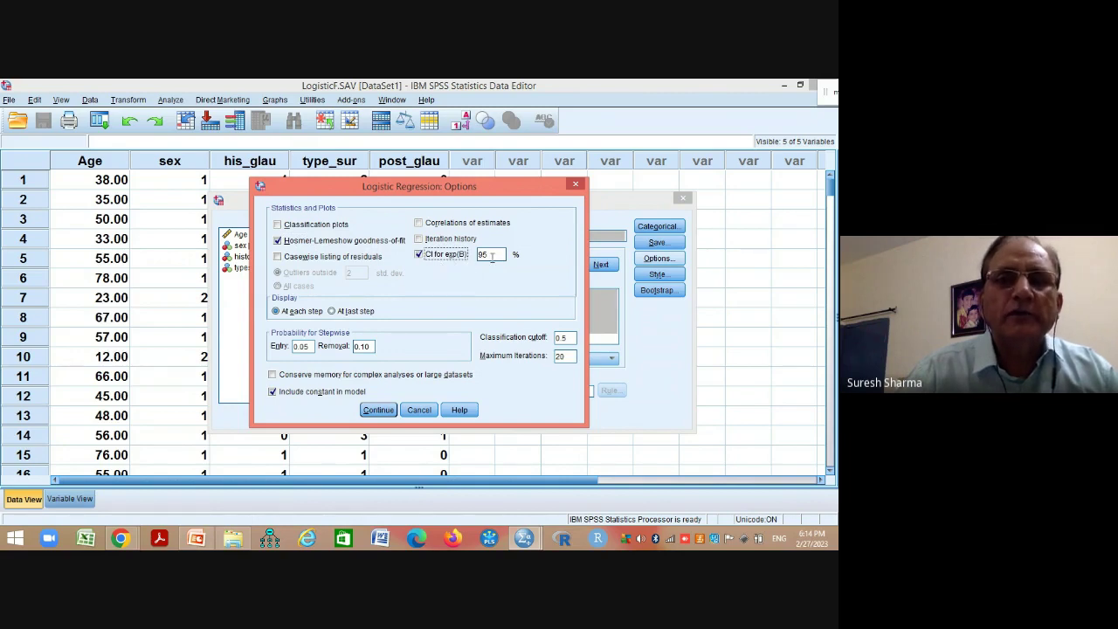
{"action": "left_click", "coordinate": [378, 410]}
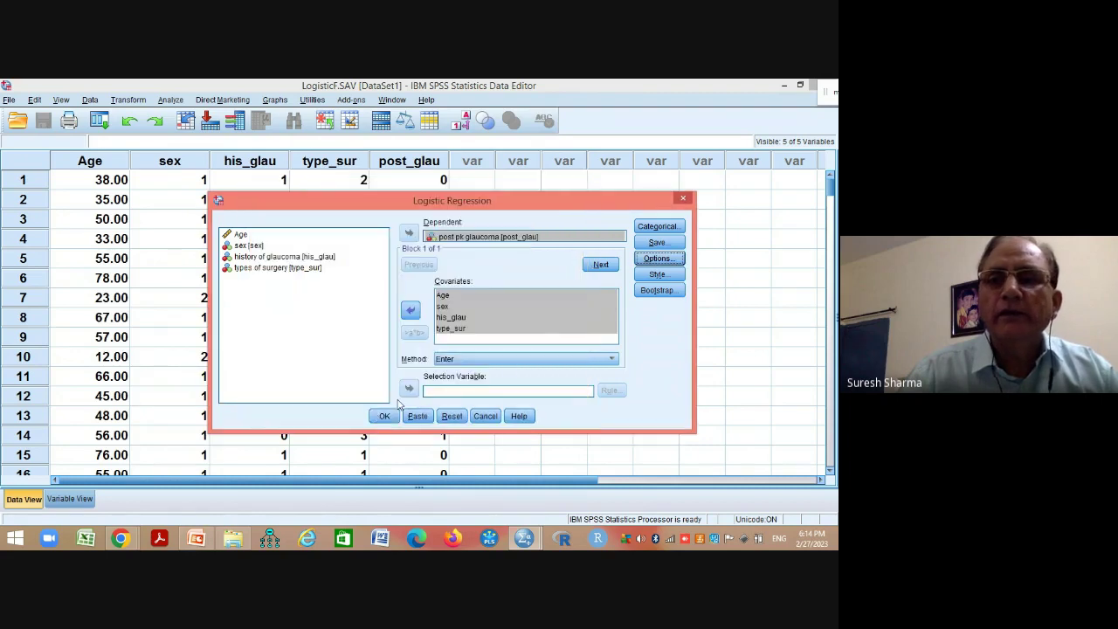
- Save predicted probabilities and group membership, then run the logistic regression
{"action": "left_click", "coordinate": [657, 243]}
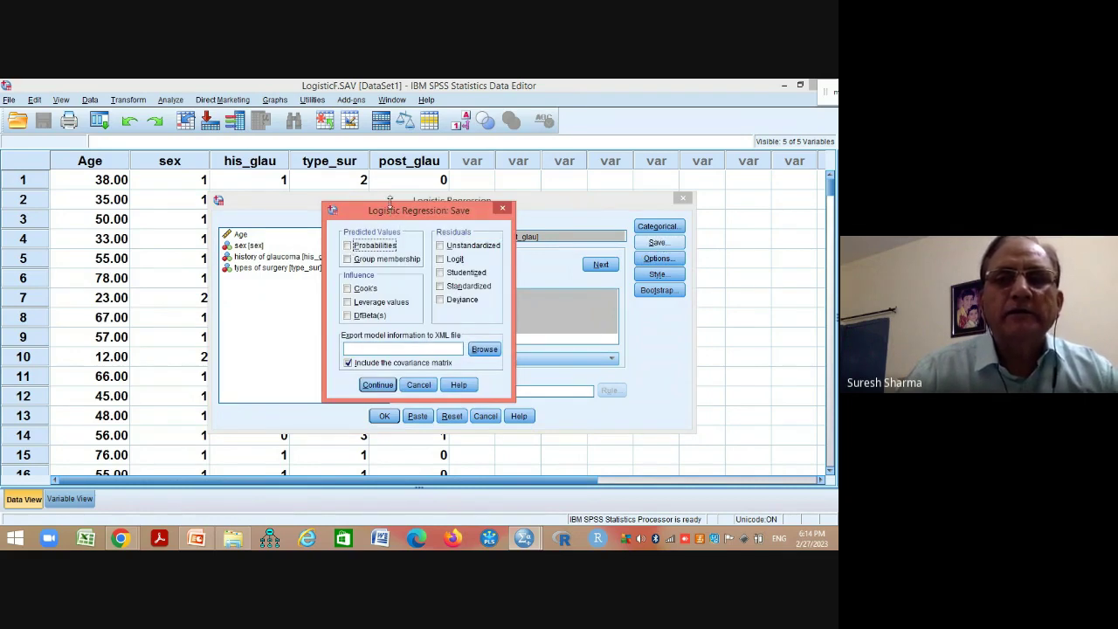
{"action": "left_click_drag", "start_coordinate": [393, 204], "coordinate": [393, 159]}
{"action": "left_click_drag", "start_coordinate": [516, 247], "coordinate": [683, 249]}
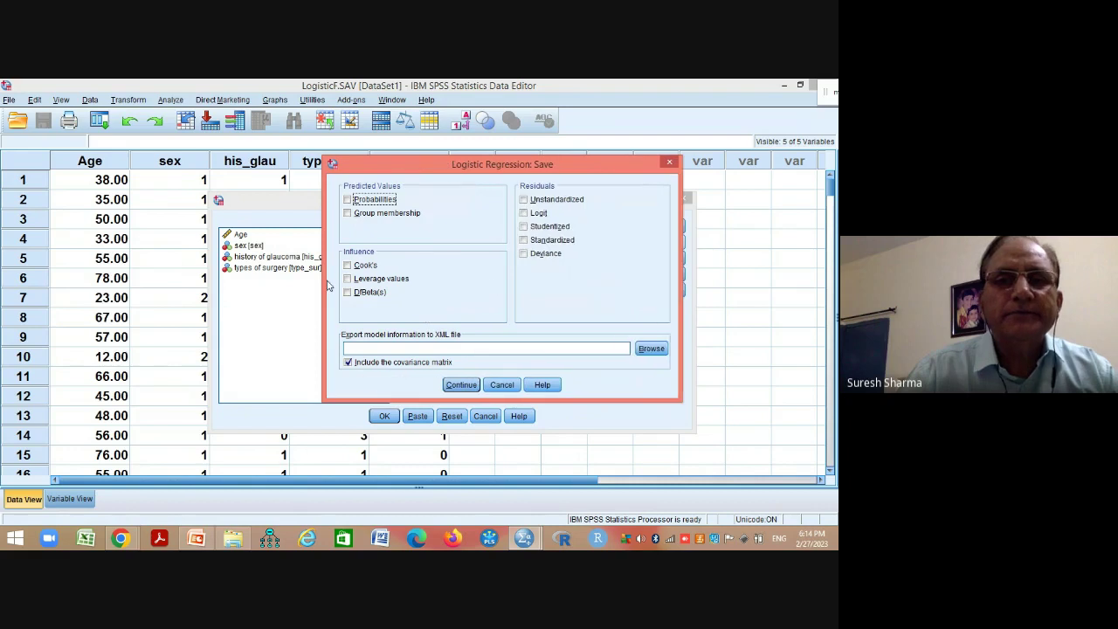
{"action": "left_click_drag", "start_coordinate": [324, 277], "coordinate": [192, 277]}
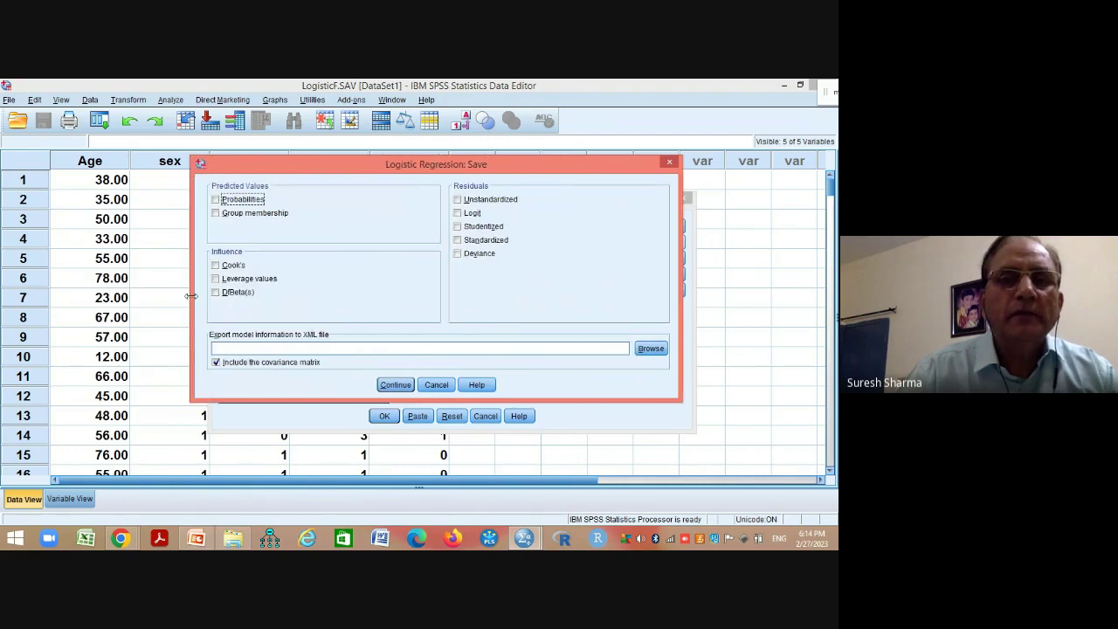
{"action": "left_click_drag", "start_coordinate": [319, 400], "coordinate": [320, 447]}
{"action": "left_click", "coordinate": [216, 199]}
{"action": "left_click", "coordinate": [216, 213]}
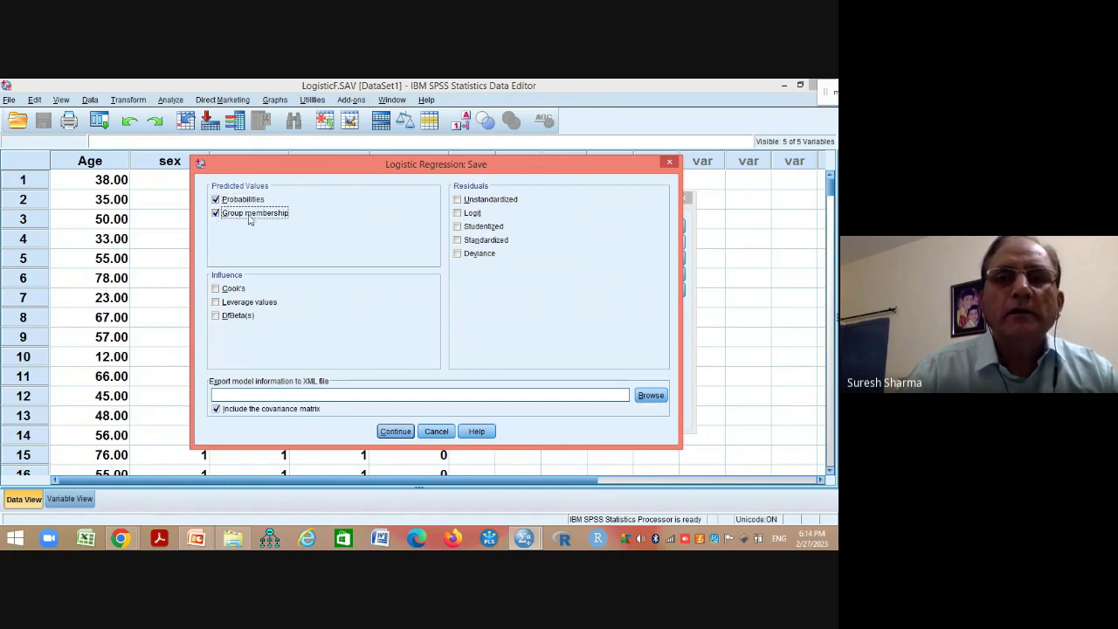
{"action": "left_click", "coordinate": [395, 432]}
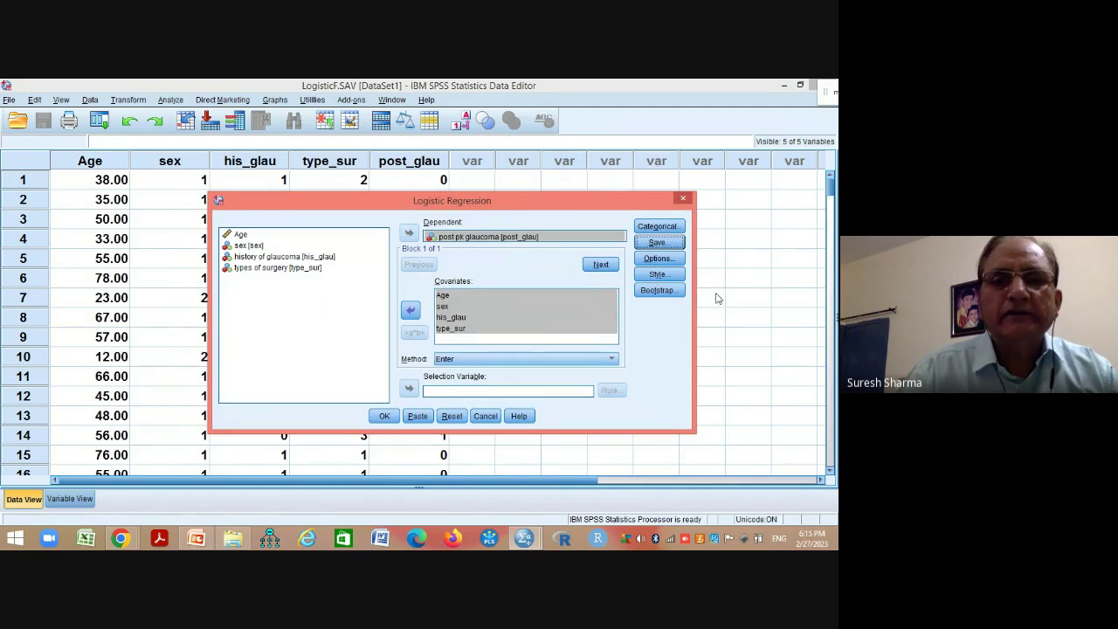
{"action": "left_click", "coordinate": [744, 339]}
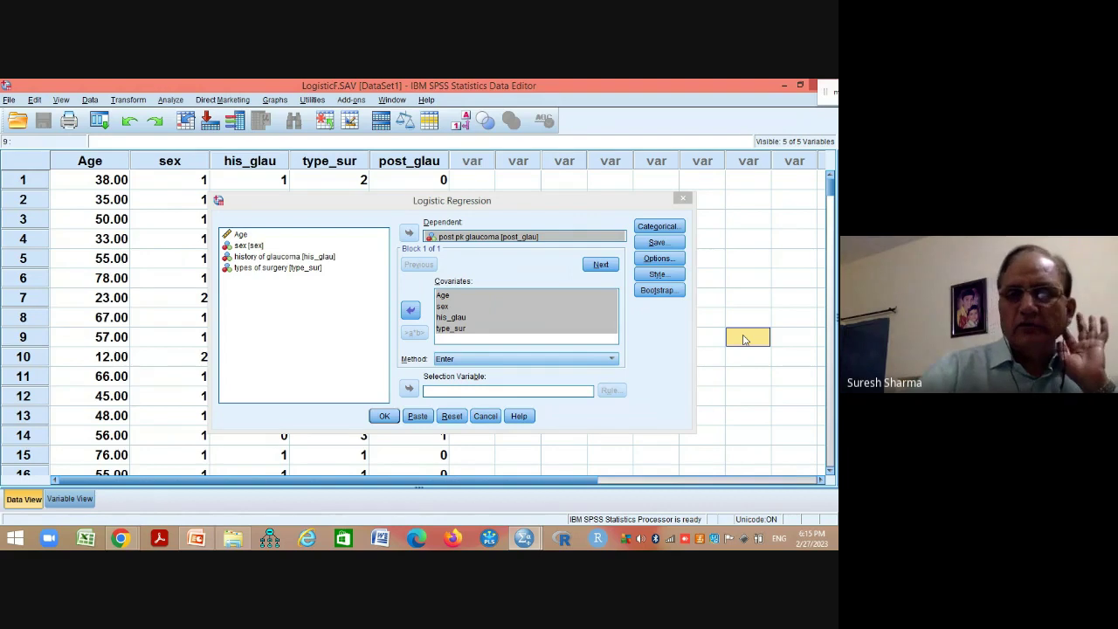
{"action": "left_click", "coordinate": [384, 416]}
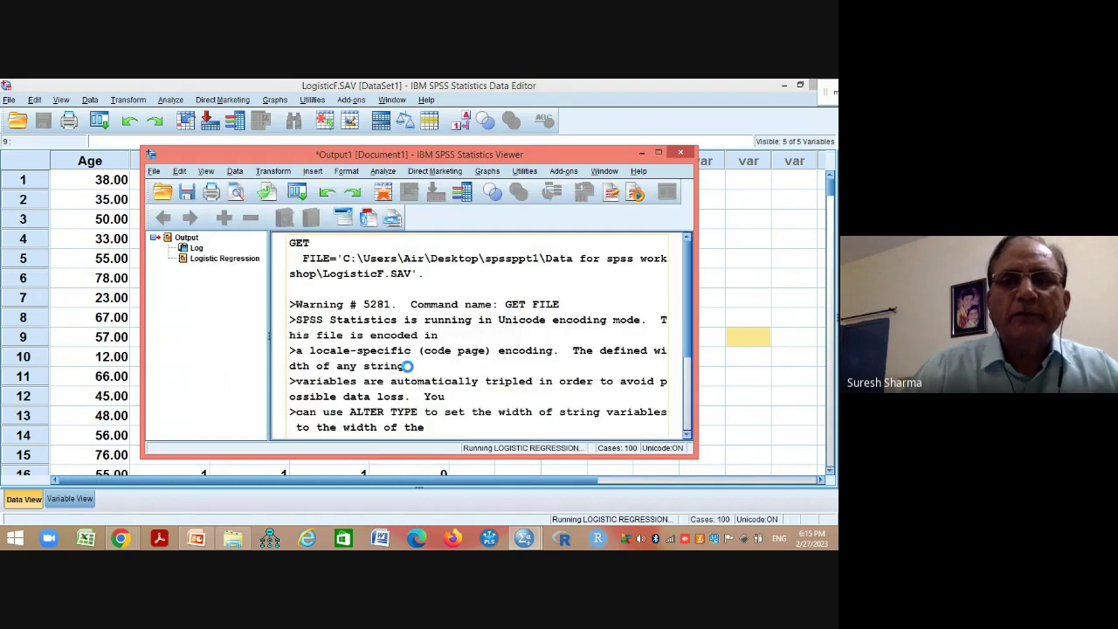
- Maximize the output and scroll to the Model Summary and Hosmer-Lemeshow test (chi-square 6.185, Sig. .626)
{"action": "double_click", "coordinate": [354, 153]}
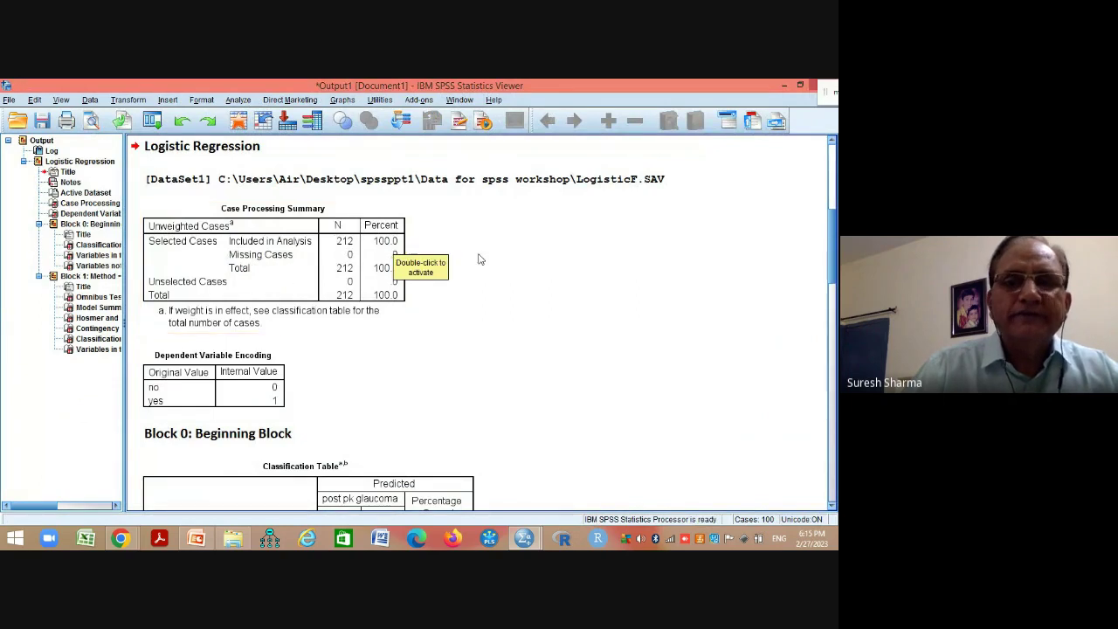
{"action": "scroll", "coordinate": [479, 261], "scroll_direction": "down", "scroll_amount": 4}
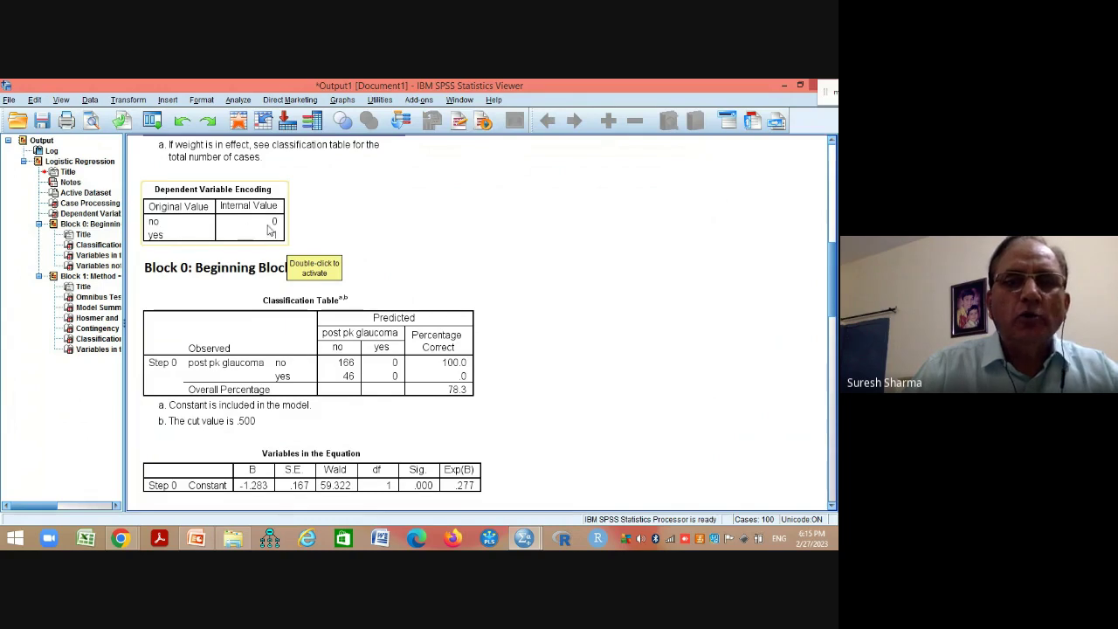
{"action": "scroll", "coordinate": [617, 235], "scroll_direction": "down", "scroll_amount": 1}
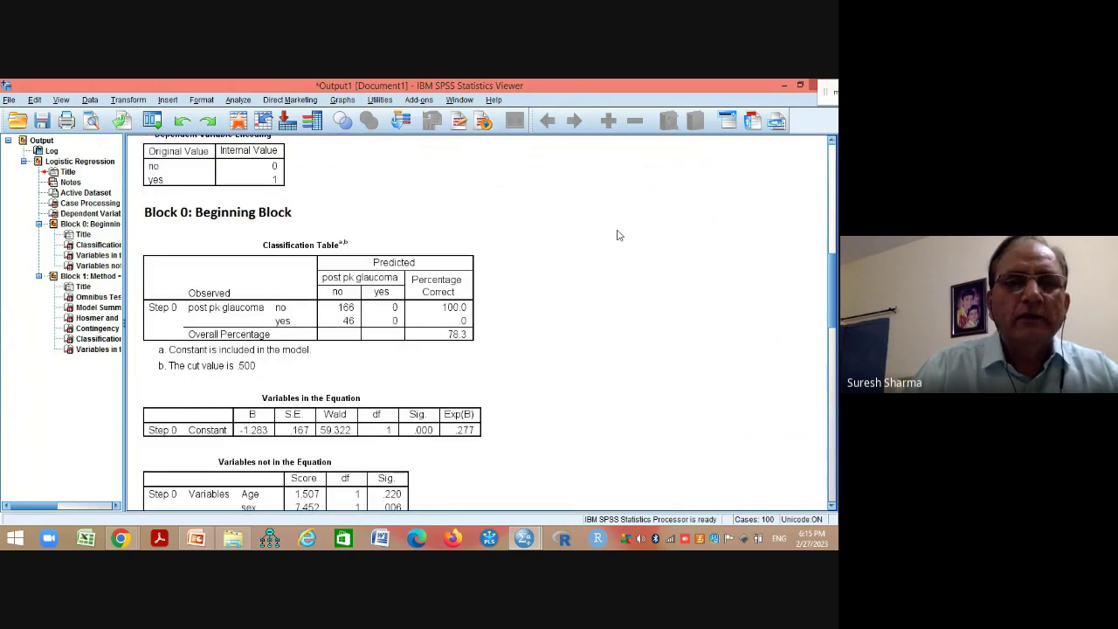
{"action": "scroll", "coordinate": [629, 264], "scroll_direction": "down", "scroll_amount": 2}
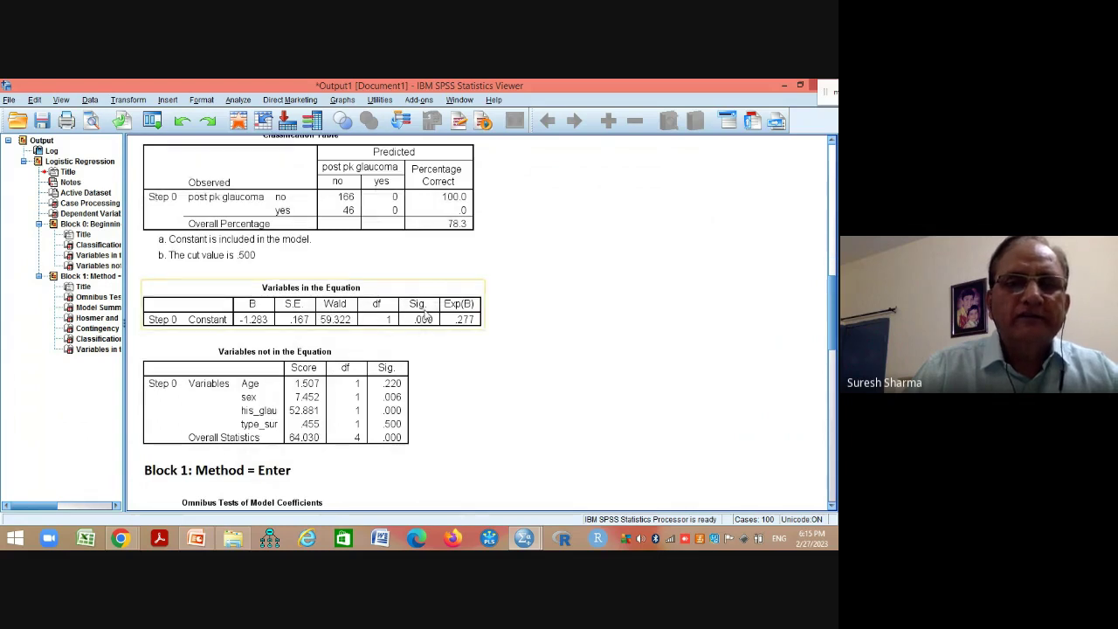
{"action": "scroll", "coordinate": [419, 315], "scroll_direction": "down", "scroll_amount": 2}
{"action": "scroll", "coordinate": [485, 273], "scroll_direction": "down", "scroll_amount": 2}
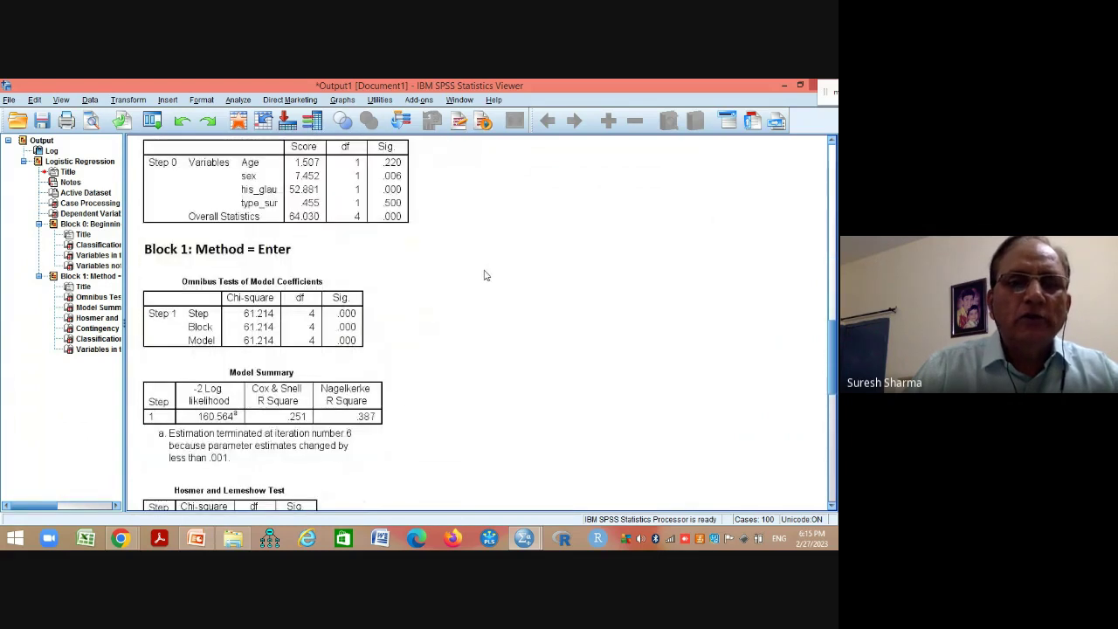
{"action": "scroll", "coordinate": [436, 280], "scroll_direction": "down", "scroll_amount": 6}
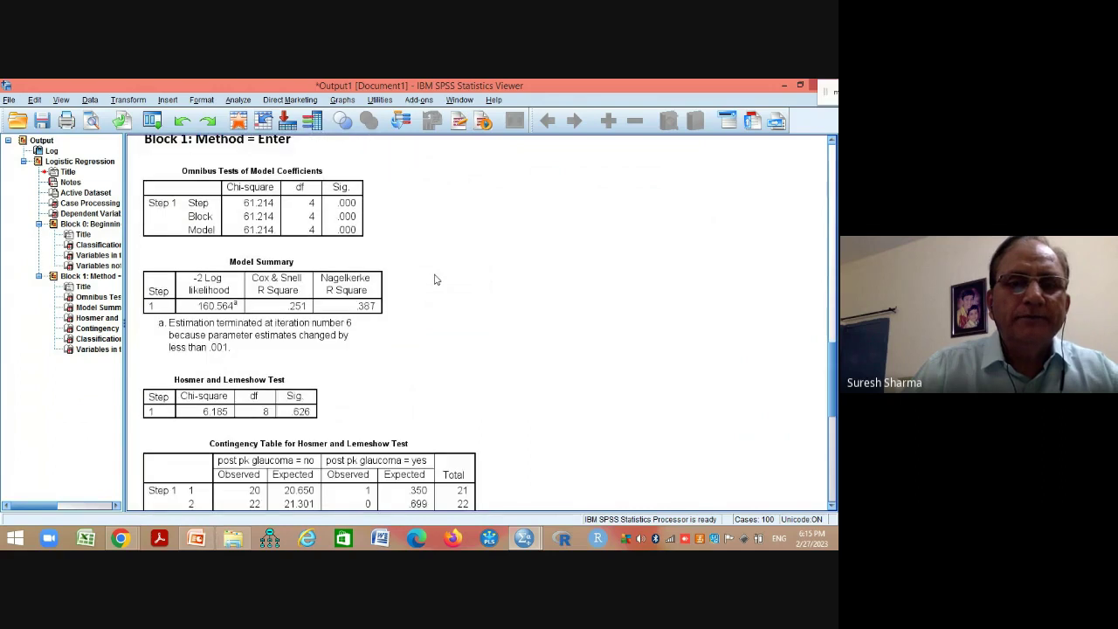
{"action": "scroll", "coordinate": [436, 279], "scroll_direction": "down", "scroll_amount": 6}
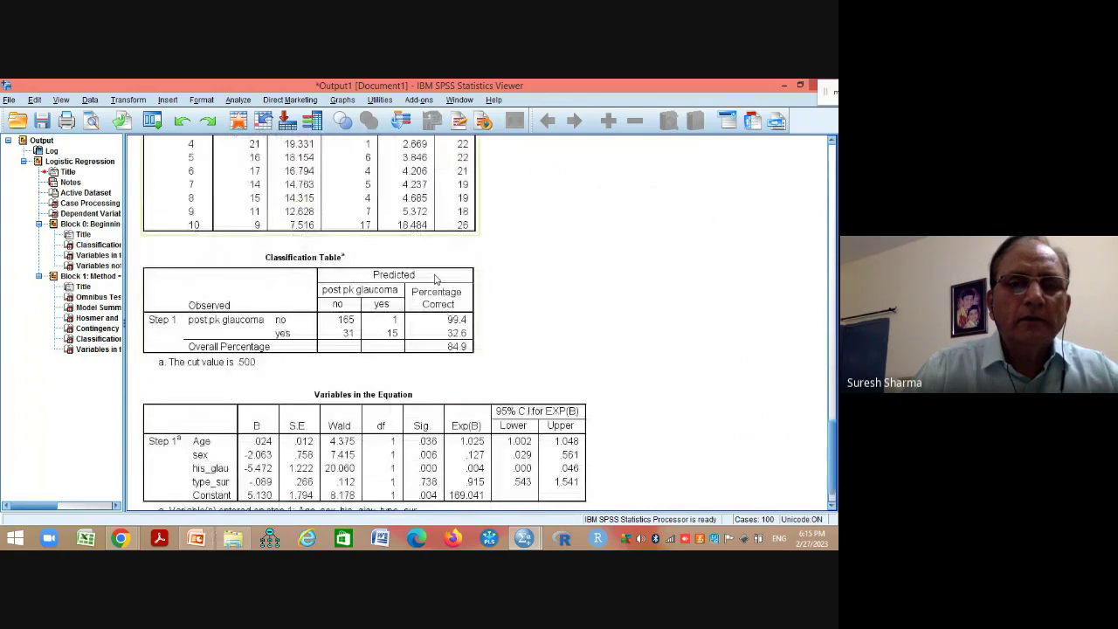
{"action": "scroll", "coordinate": [434, 276], "scroll_direction": "up", "scroll_amount": 12}
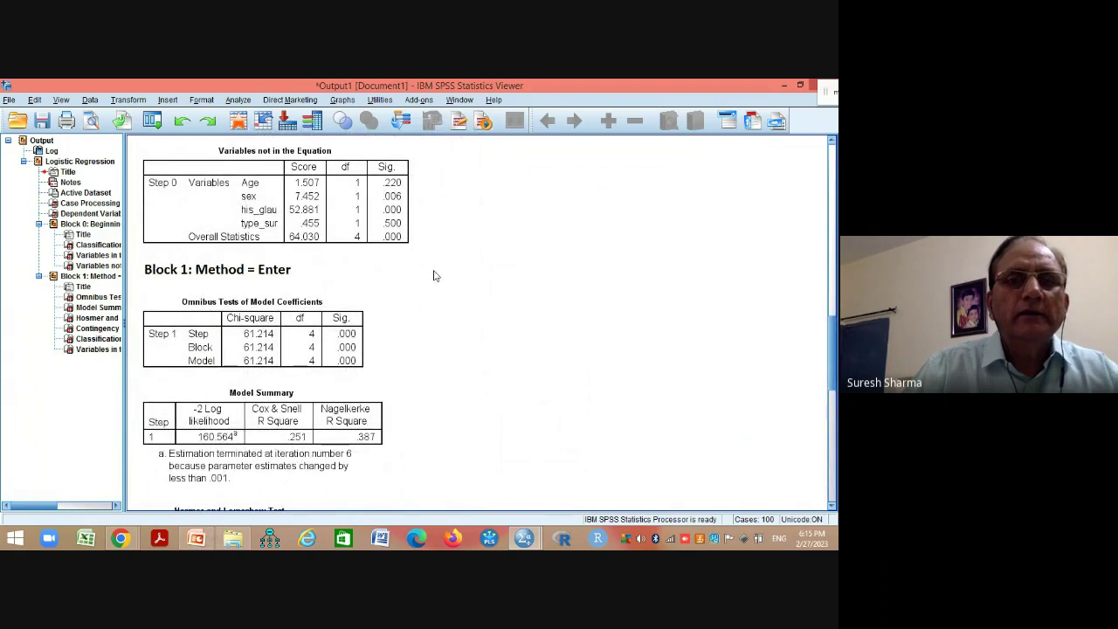
{"action": "scroll", "coordinate": [435, 276], "scroll_direction": "down", "scroll_amount": 1}
{"action": "scroll", "coordinate": [434, 276], "scroll_direction": "down", "scroll_amount": 6}
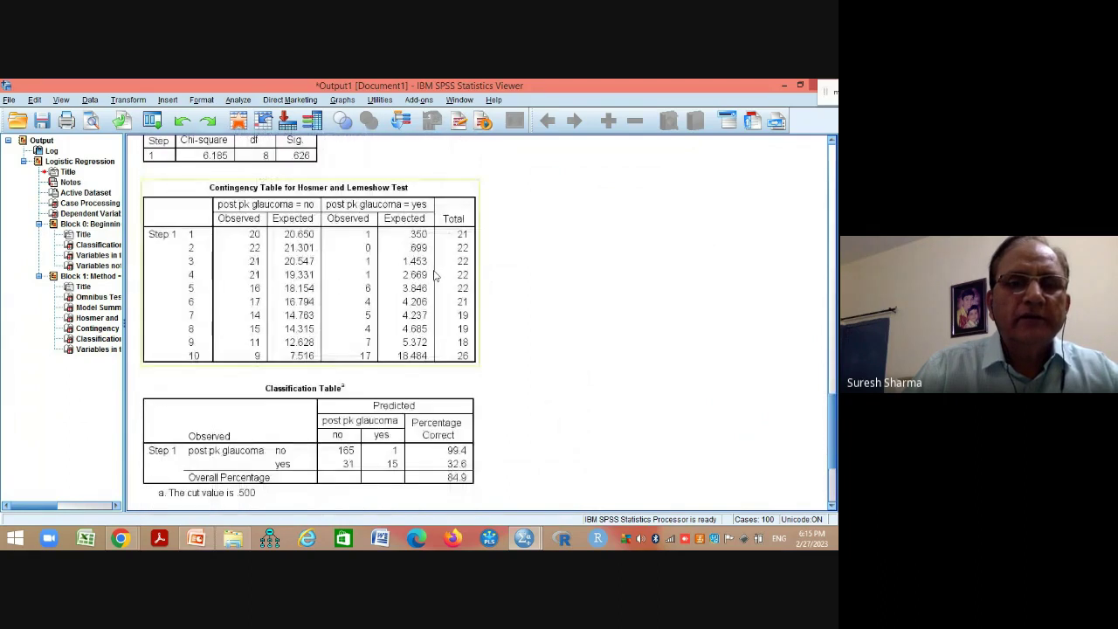
{"action": "scroll", "coordinate": [434, 276], "scroll_direction": "down", "scroll_amount": 1}
{"action": "scroll", "coordinate": [434, 276], "scroll_direction": "down", "scroll_amount": 2}
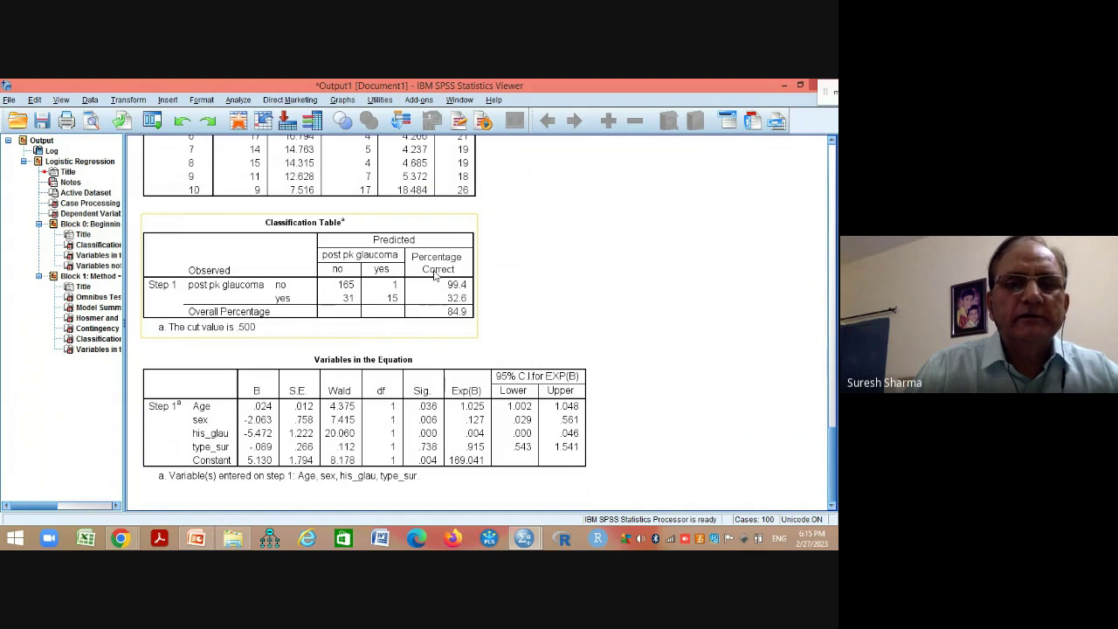
{"action": "scroll", "coordinate": [434, 276], "scroll_direction": "up", "scroll_amount": 6}
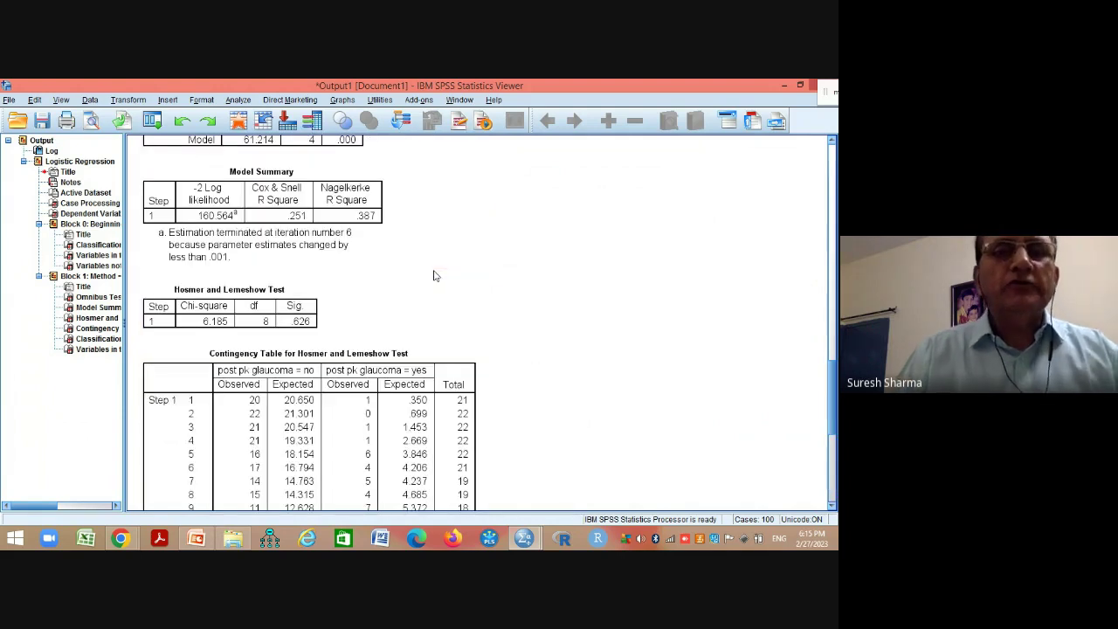
{"action": "scroll", "coordinate": [434, 276], "scroll_direction": "up", "scroll_amount": 6}
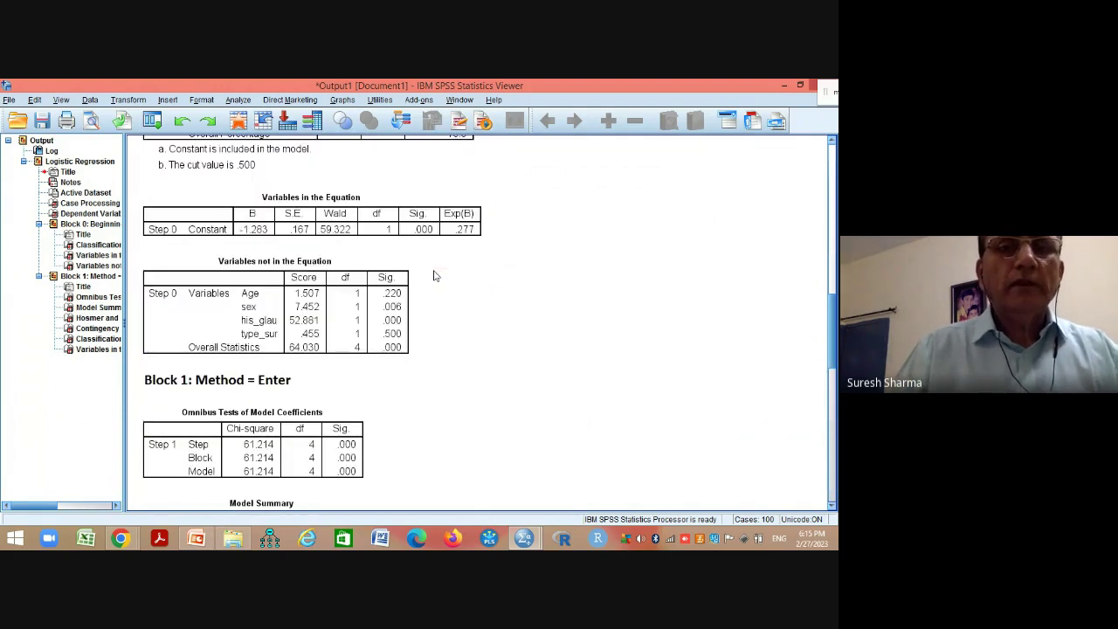
{"action": "scroll", "coordinate": [434, 276], "scroll_direction": "up", "scroll_amount": 3}
{"action": "scroll", "coordinate": [435, 276], "scroll_direction": "down", "scroll_amount": 7}
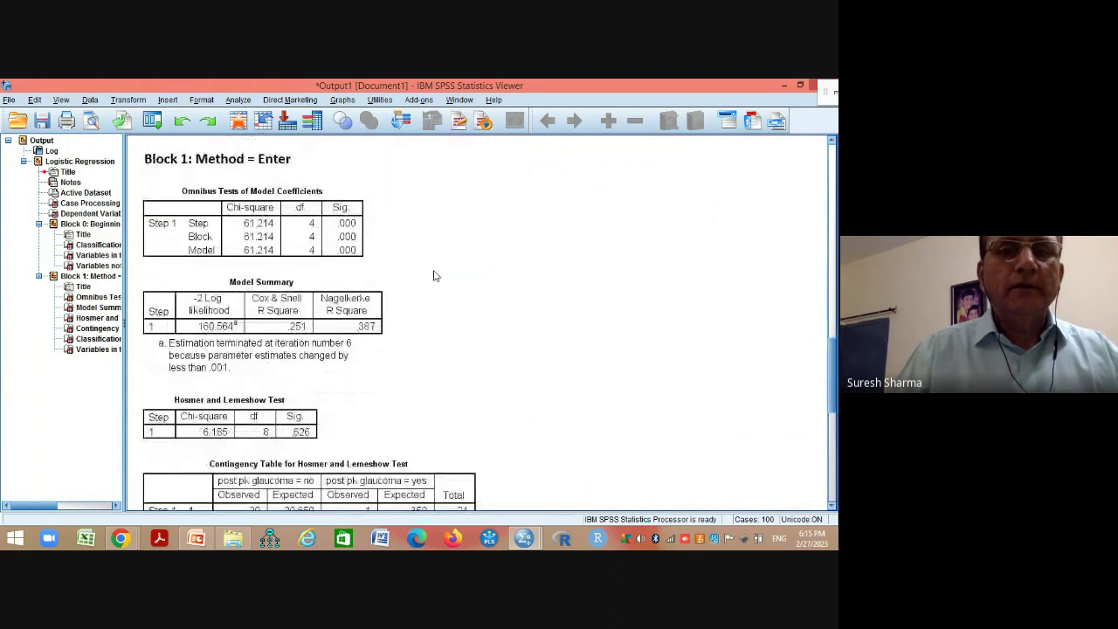
{"action": "scroll", "coordinate": [434, 276], "scroll_direction": "up", "scroll_amount": 12}
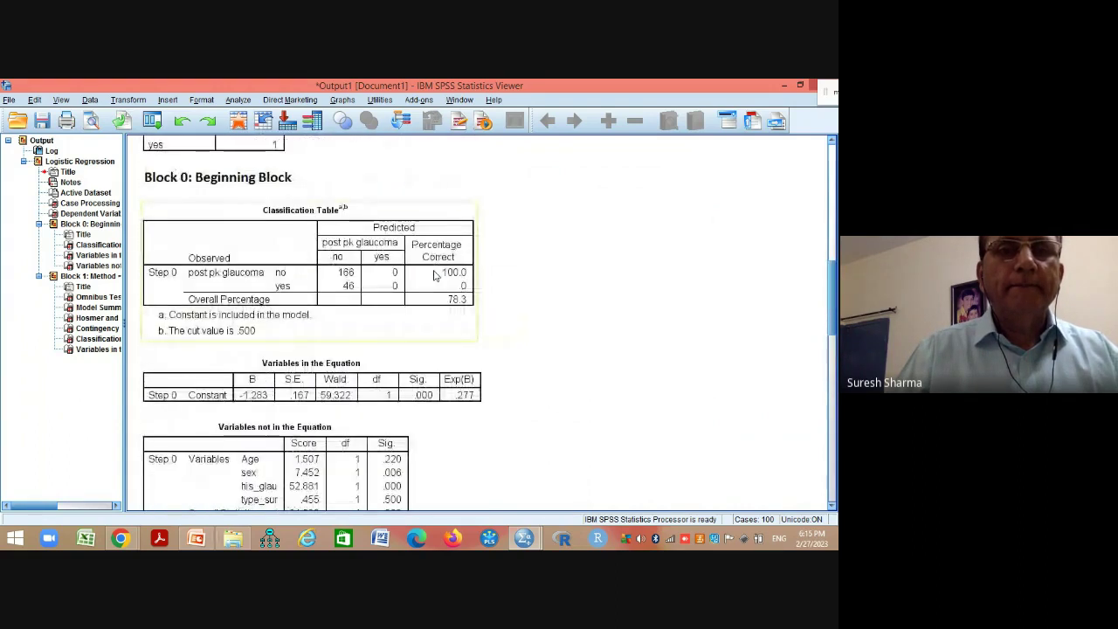
{"action": "scroll", "coordinate": [434, 277], "scroll_direction": "up", "scroll_amount": 2}
{"action": "scroll", "coordinate": [434, 276], "scroll_direction": "down", "scroll_amount": 8}
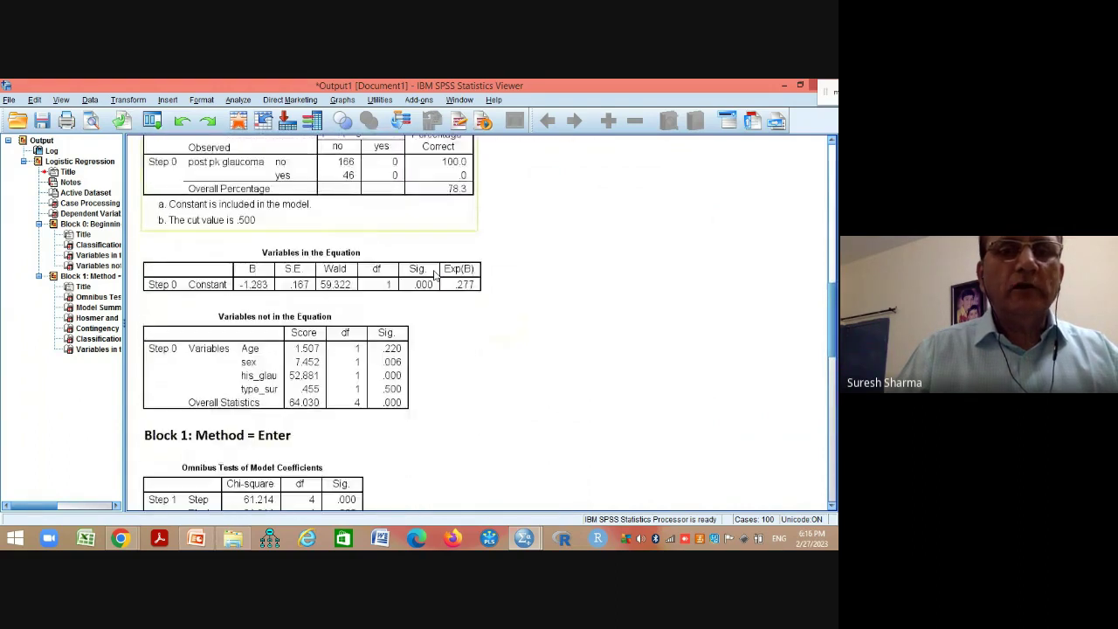
{"action": "scroll", "coordinate": [435, 277], "scroll_direction": "down", "scroll_amount": 10}
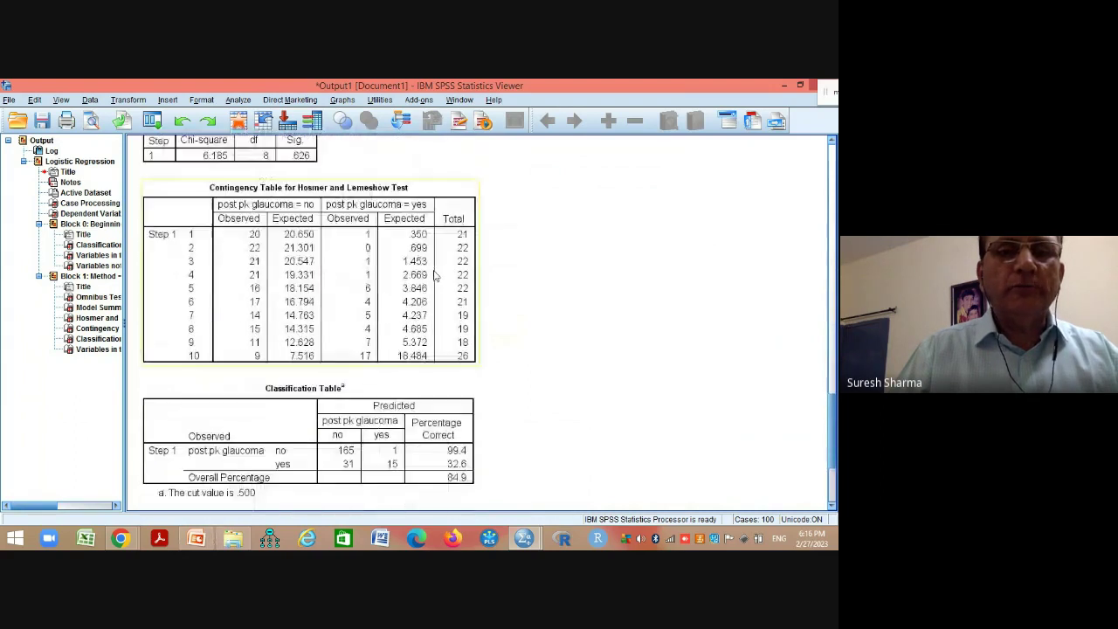
{"action": "scroll", "coordinate": [435, 276], "scroll_direction": "down", "scroll_amount": 3}
{"action": "scroll", "coordinate": [434, 276], "scroll_direction": "up", "scroll_amount": 10}
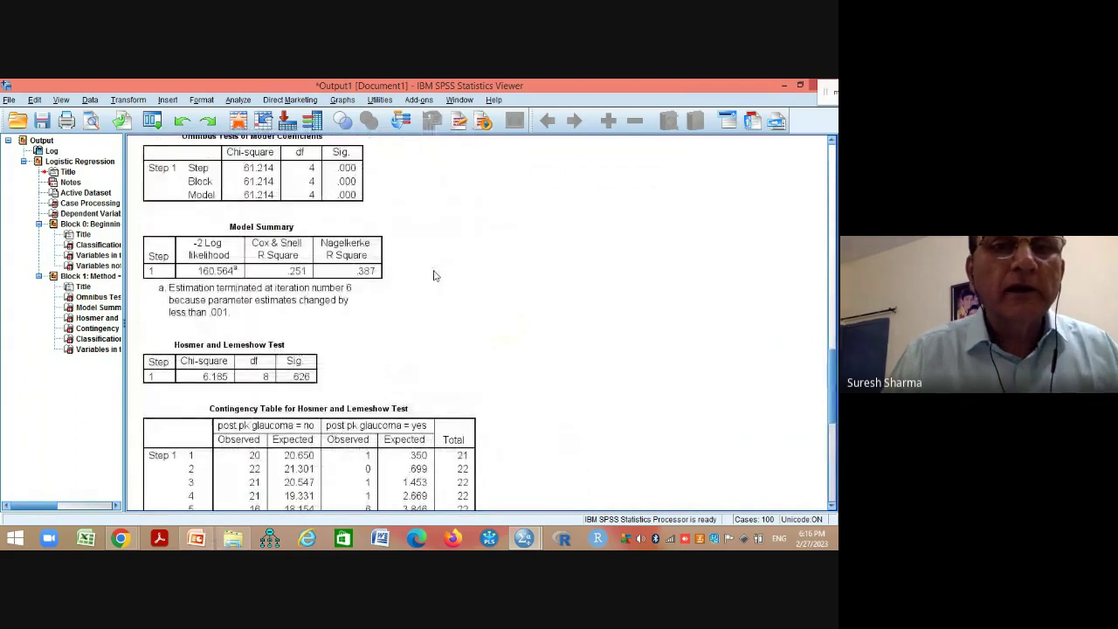
{"action": "scroll", "coordinate": [434, 276], "scroll_direction": "up", "scroll_amount": 1}
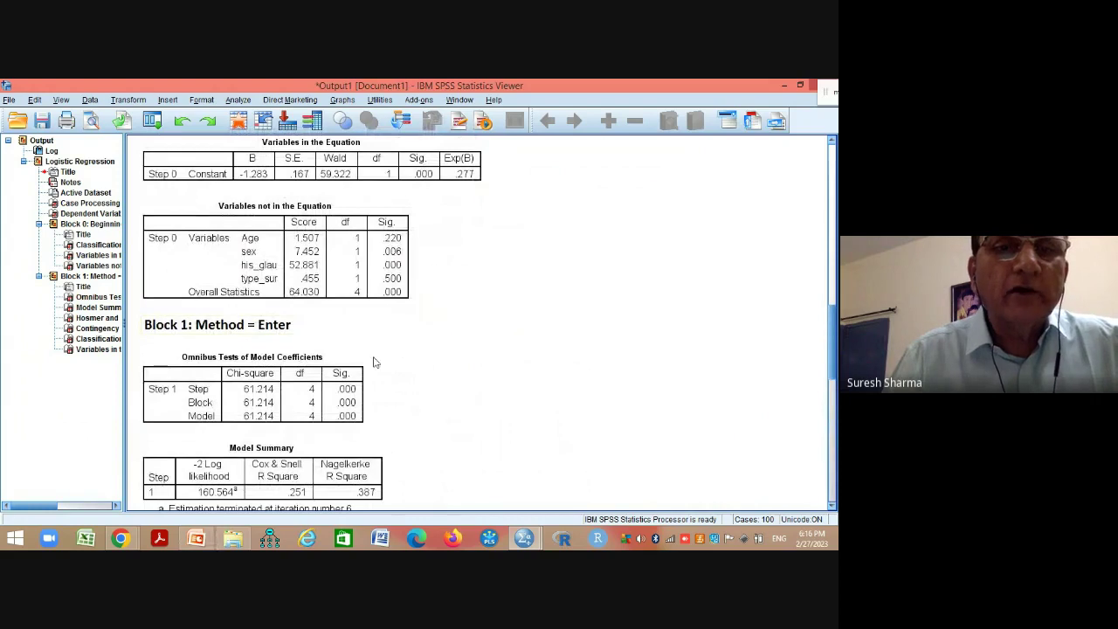
{"action": "scroll", "coordinate": [443, 367], "scroll_direction": "down", "scroll_amount": 1}
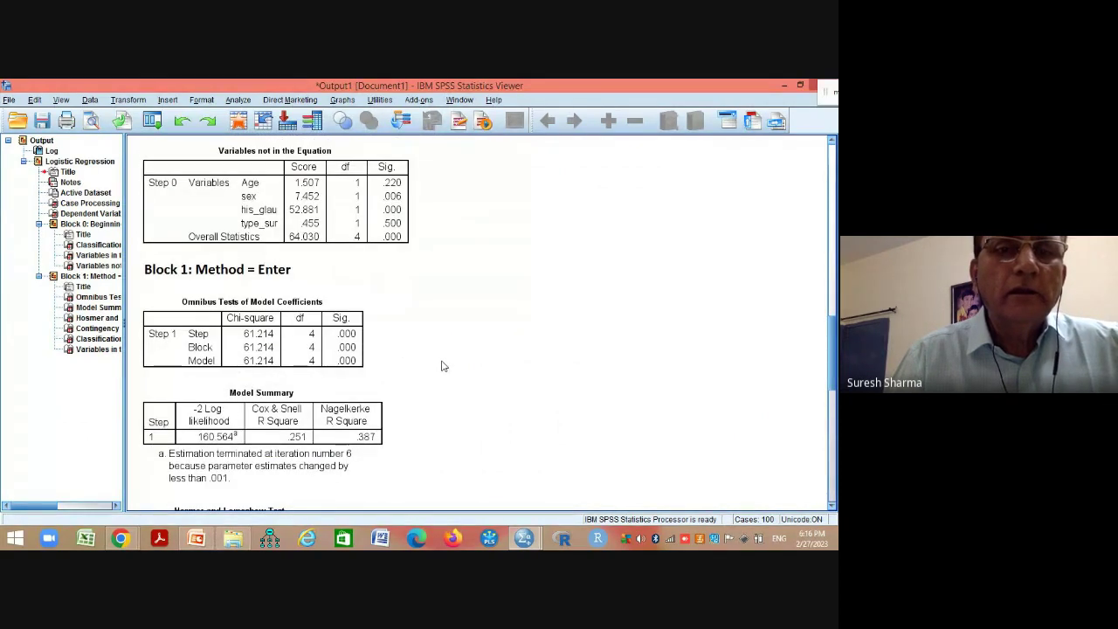
{"action": "scroll", "coordinate": [442, 367], "scroll_direction": "down", "scroll_amount": 3}
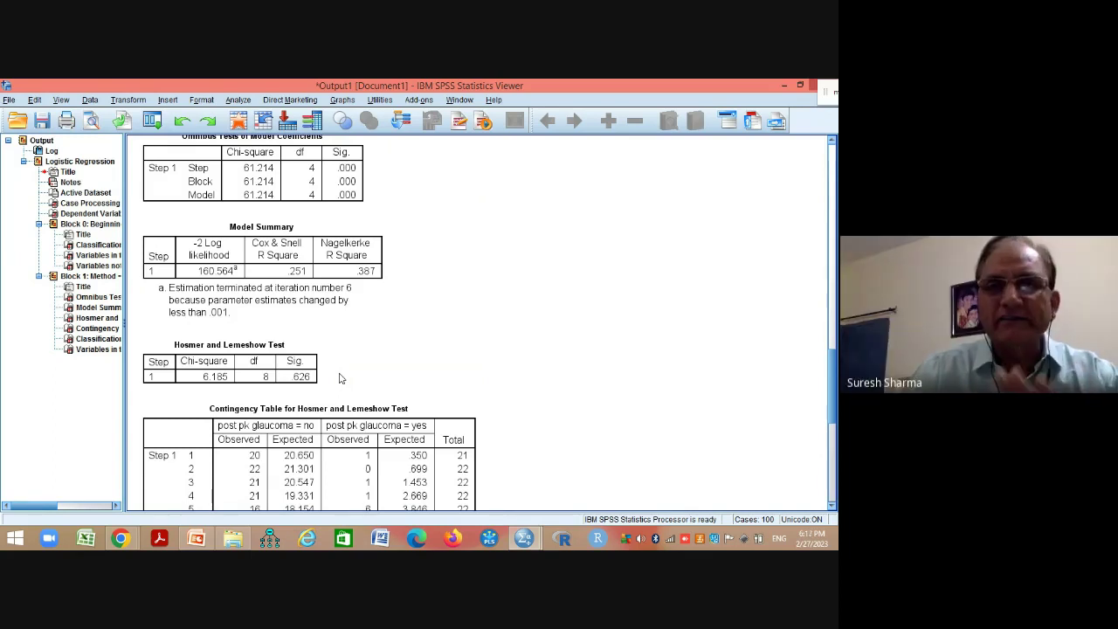
{"action": "scroll", "coordinate": [457, 320], "scroll_direction": "up", "scroll_amount": 1}
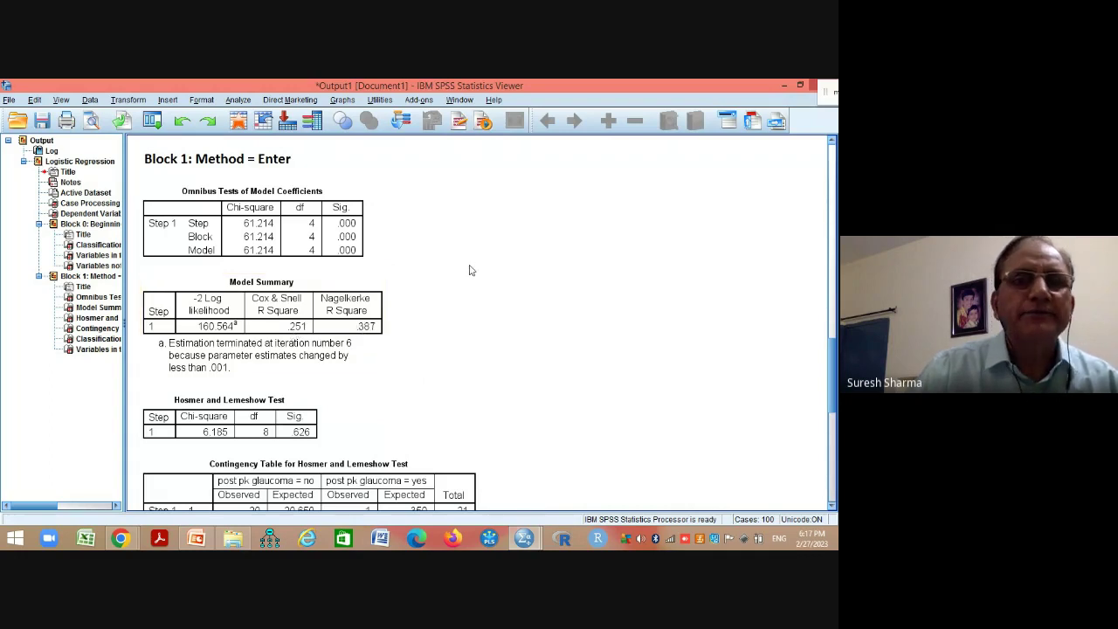
{"action": "scroll", "coordinate": [469, 270], "scroll_direction": "up", "scroll_amount": 2}
{"action": "scroll", "coordinate": [468, 271], "scroll_direction": "up", "scroll_amount": 4}
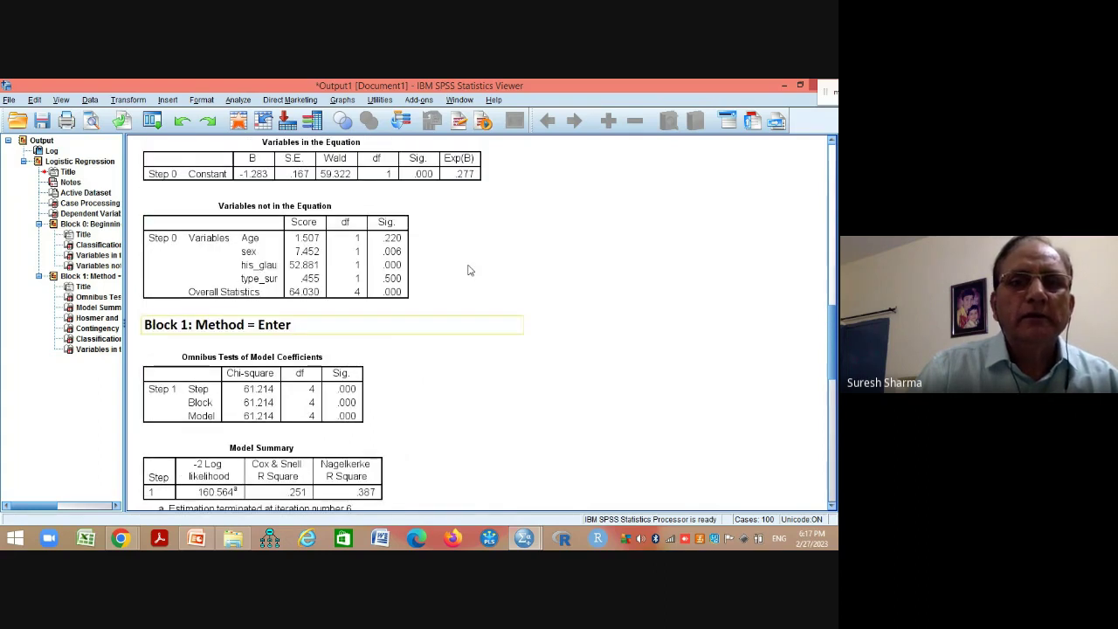
{"action": "scroll", "coordinate": [468, 271], "scroll_direction": "down", "scroll_amount": 10}
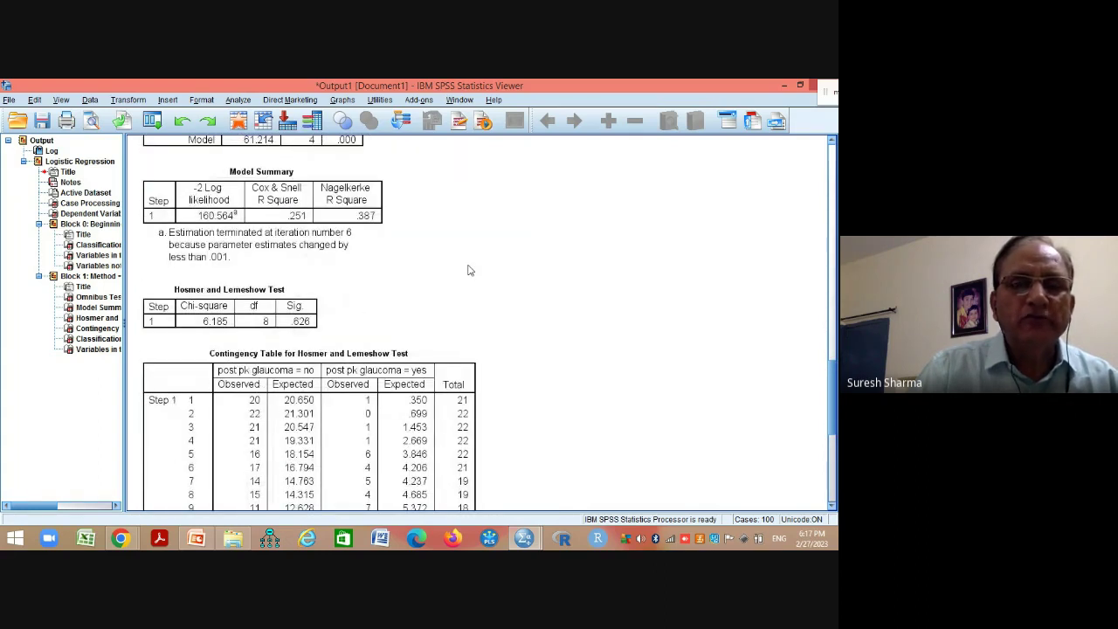
{"action": "scroll", "coordinate": [468, 271], "scroll_direction": "down", "scroll_amount": 7}
- Inspect the Classification and Variables in the Equation tables, then restore the viewer window
{"action": "scroll", "coordinate": [470, 271], "scroll_direction": "down", "scroll_amount": 5}
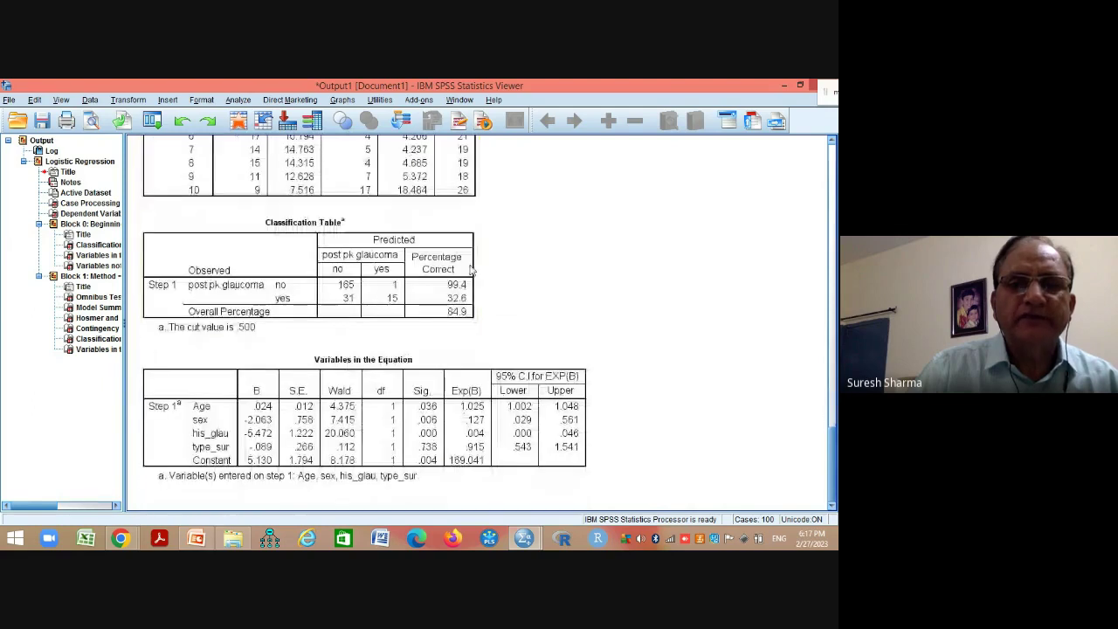
{"action": "left_click", "coordinate": [470, 271]}
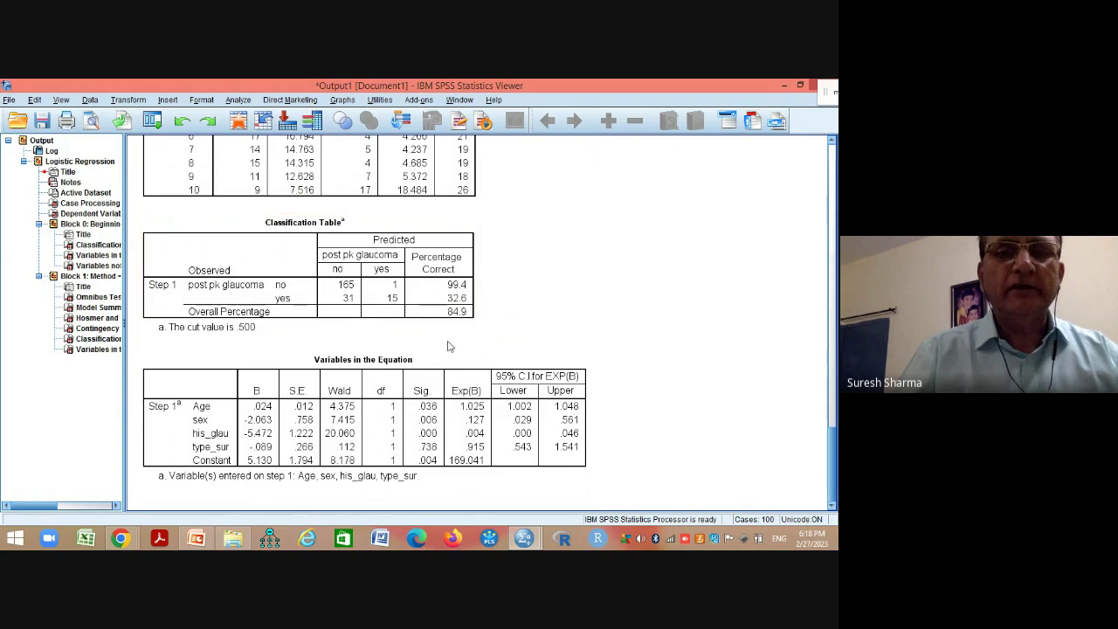
{"action": "left_click", "coordinate": [494, 459]}
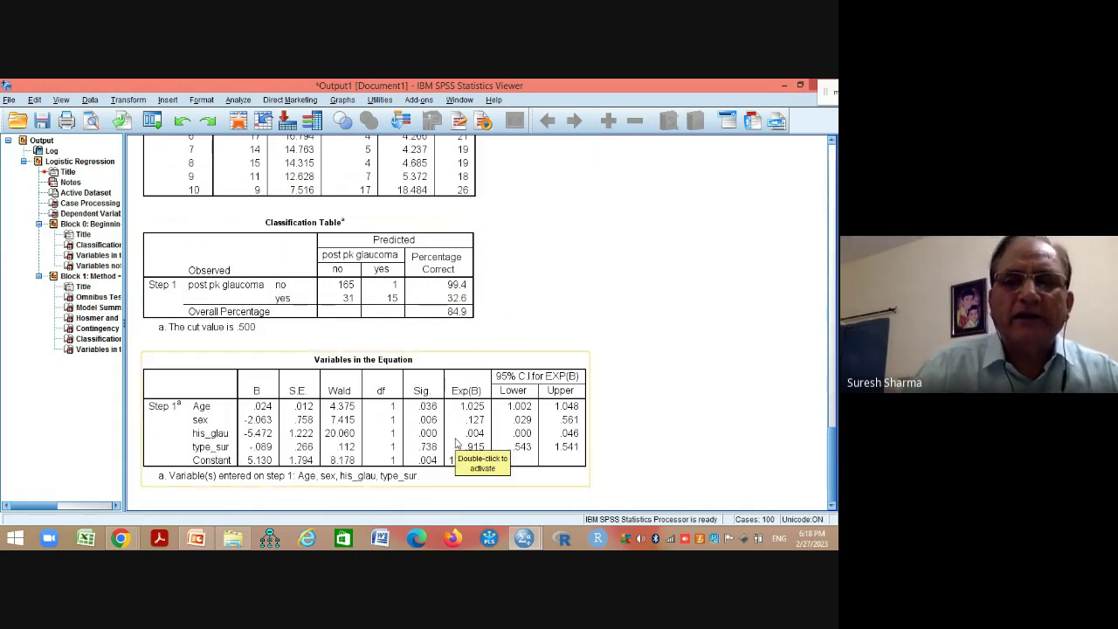
{"action": "double_click", "coordinate": [731, 84]}
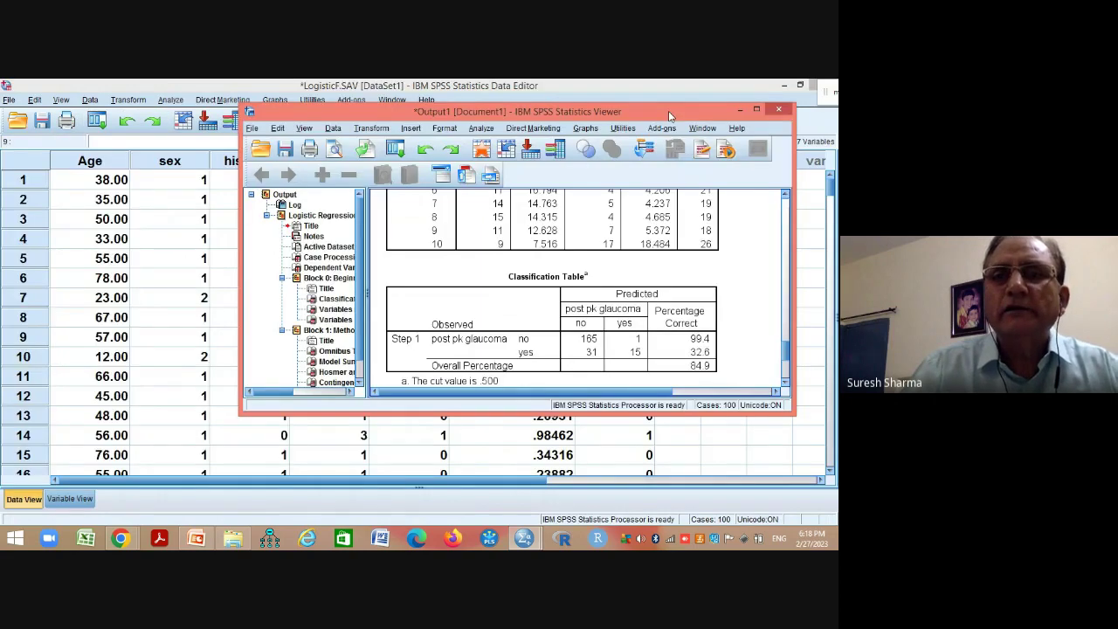
- Close the first output without saving and delete the PRE_1 and PGR_1 columns
{"action": "left_click", "coordinate": [778, 109]}
{"action": "left_click", "coordinate": [465, 309]}
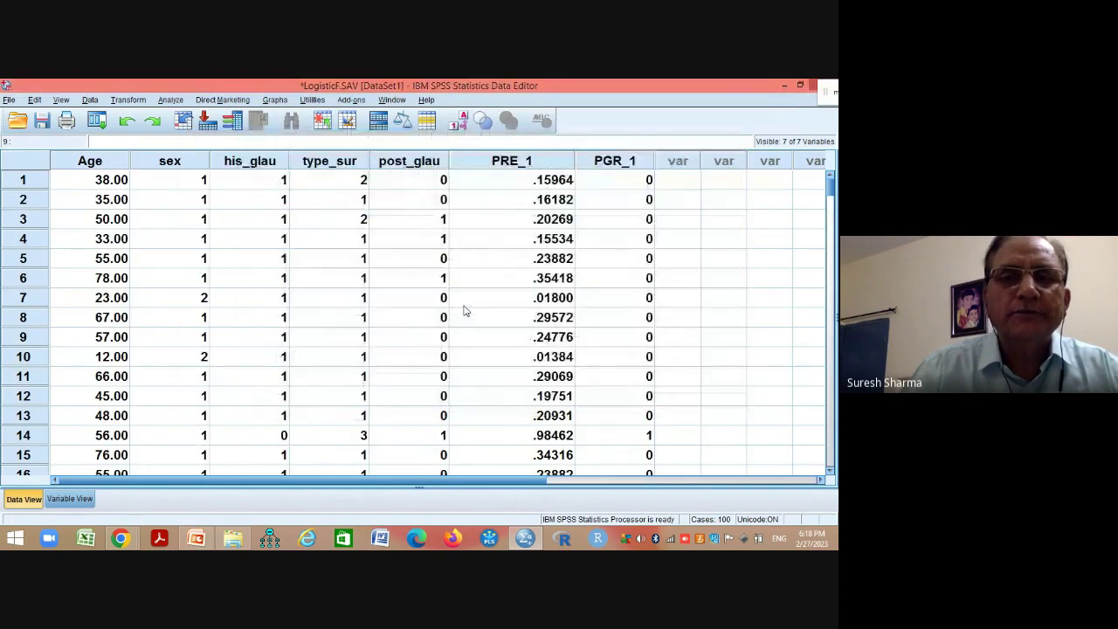
{"action": "left_click", "coordinate": [559, 164]}
{"action": "right_click", "coordinate": [557, 164]}
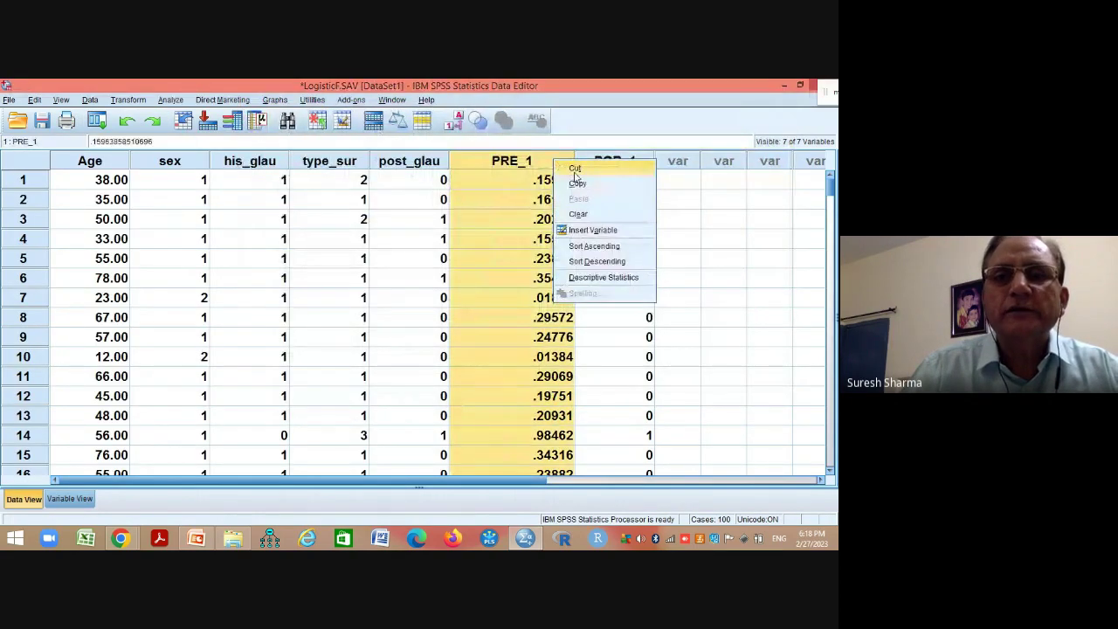
{"action": "left_click", "coordinate": [575, 170]}
{"action": "right_click", "coordinate": [524, 166]}
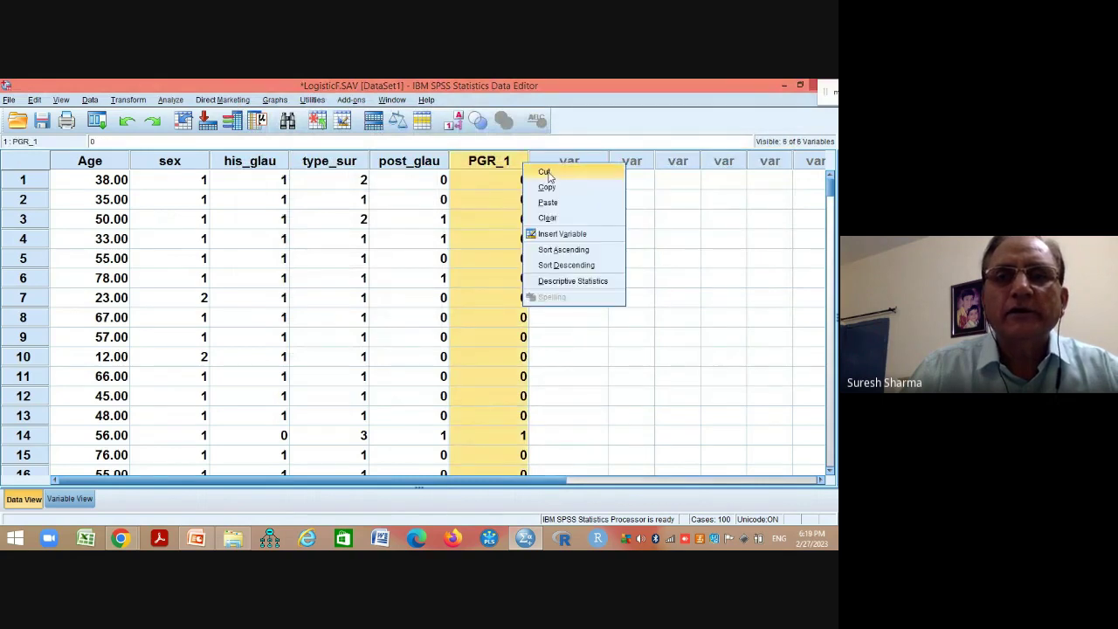
{"action": "left_click", "coordinate": [534, 173]}
- Rerun Binary Logistic regression with the Forward: LR entry method
{"action": "left_click", "coordinate": [169, 101]}
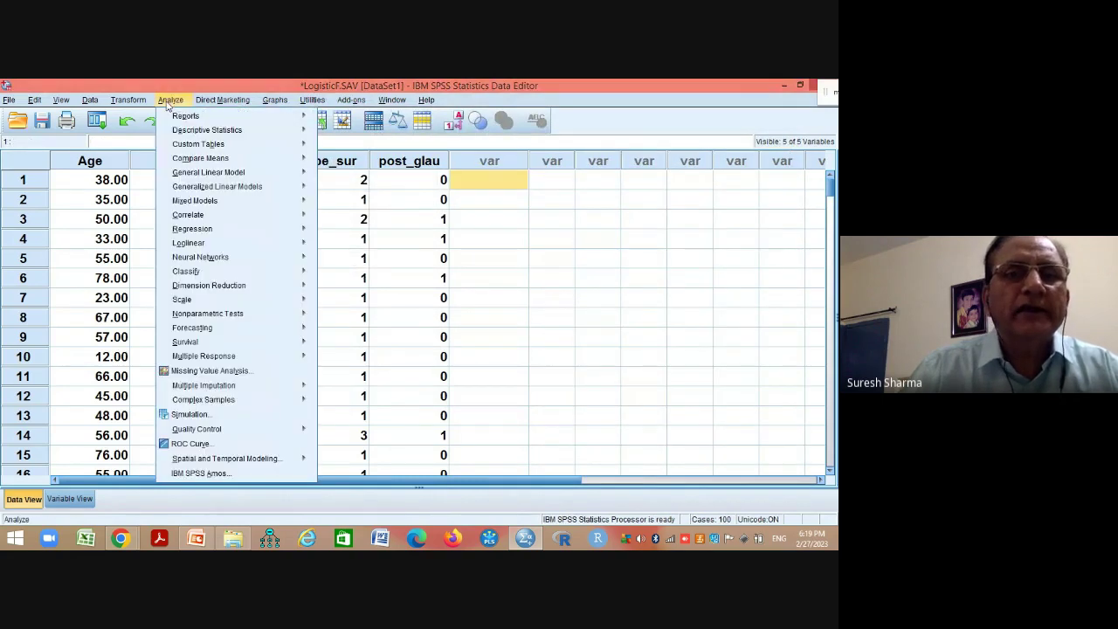
{"action": "mouse_move", "coordinate": [210, 184]}
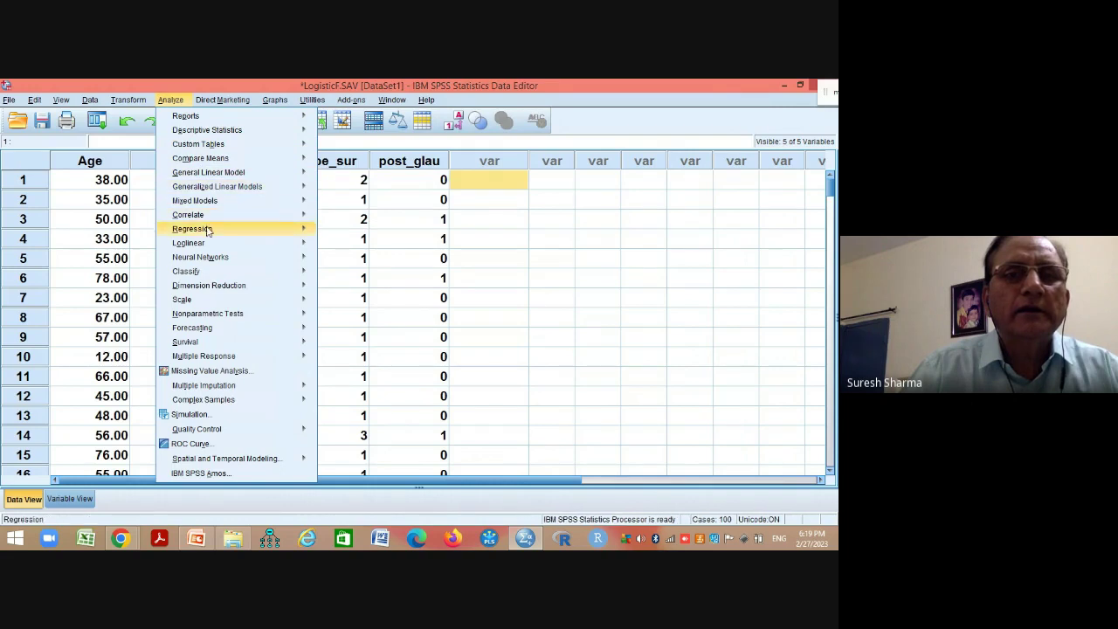
{"action": "mouse_move", "coordinate": [210, 229]}
{"action": "left_click", "coordinate": [369, 293]}
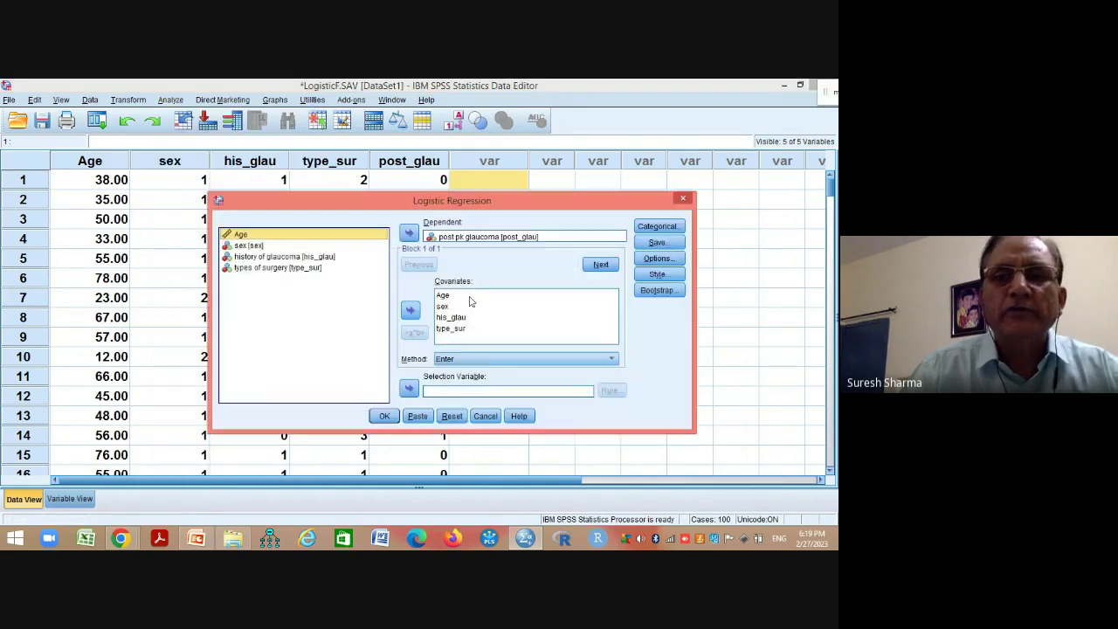
{"action": "left_click", "coordinate": [614, 361]}
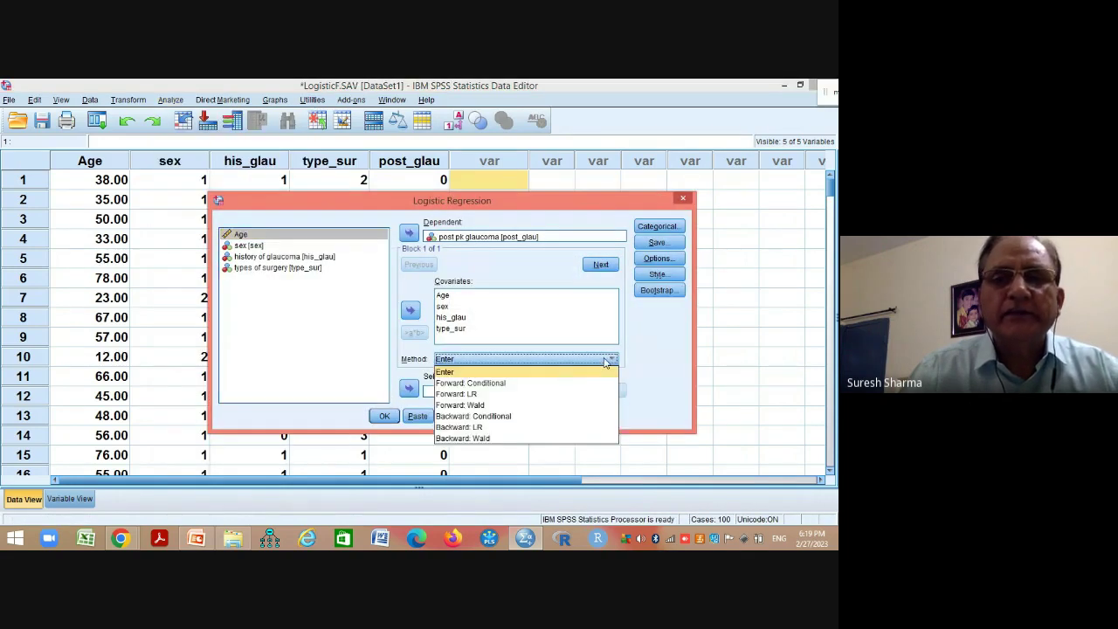
{"action": "left_click", "coordinate": [515, 393]}
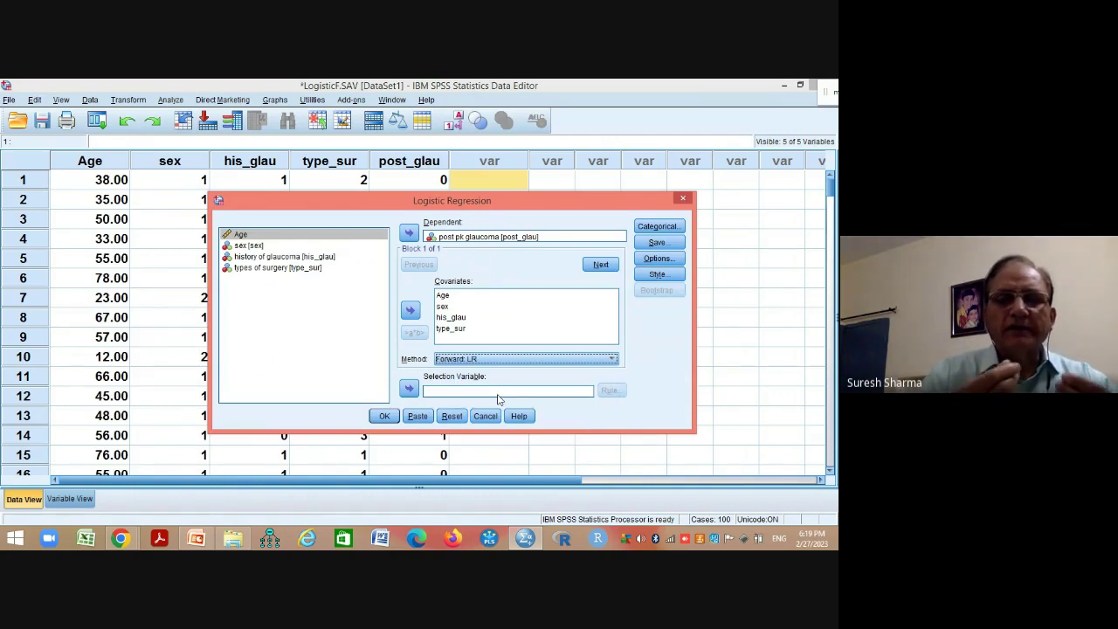
{"action": "left_click", "coordinate": [384, 417]}
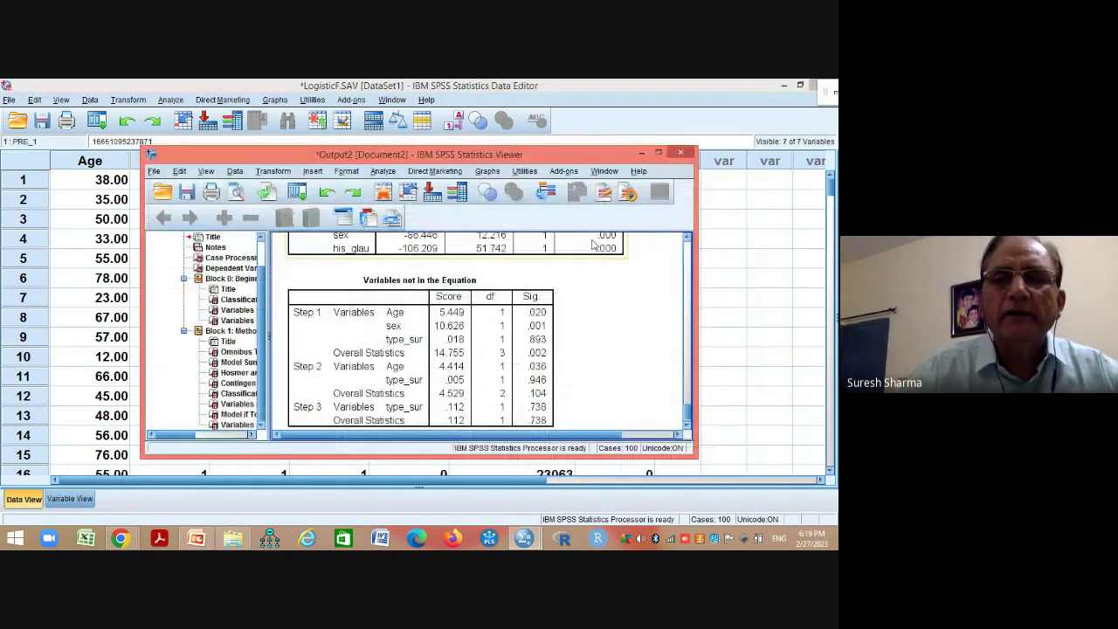
- Maximize the stepwise output and scroll from Case Processing down to Variables in the Equation
{"action": "left_click", "coordinate": [659, 153]}
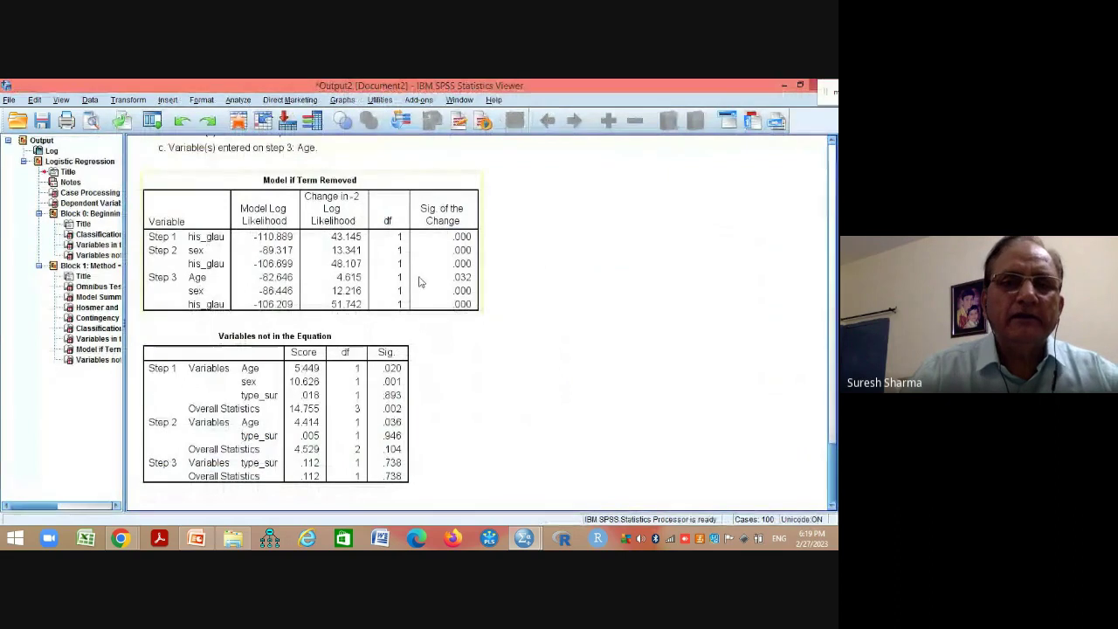
{"action": "scroll", "coordinate": [419, 284], "scroll_direction": "up", "scroll_amount": 10}
{"action": "scroll", "coordinate": [419, 280], "scroll_direction": "up", "scroll_amount": 10}
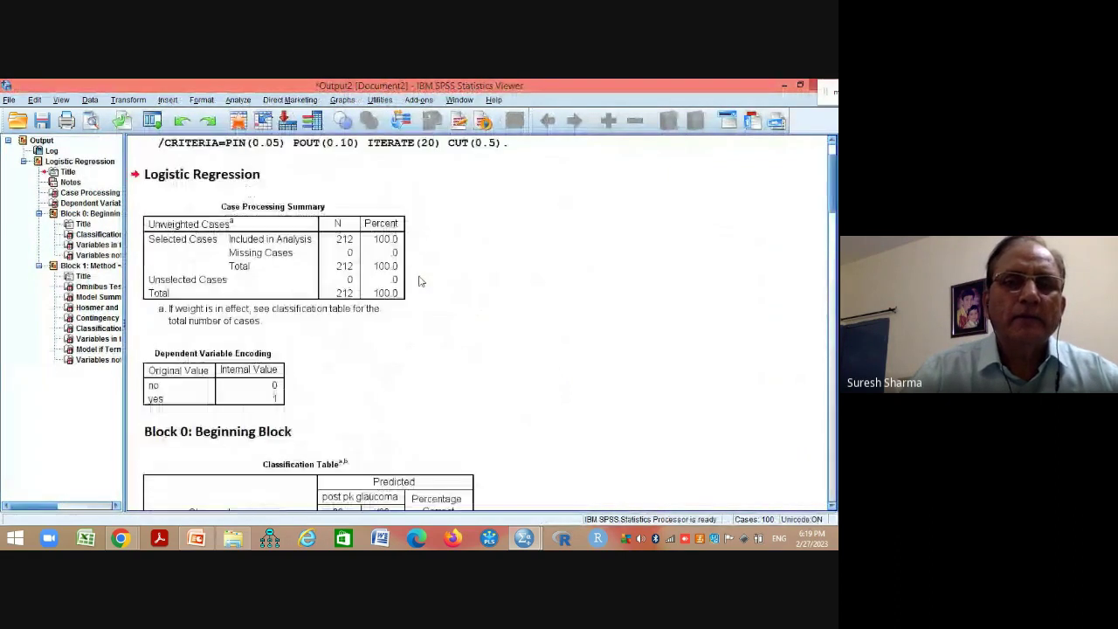
{"action": "scroll", "coordinate": [419, 280], "scroll_direction": "down", "scroll_amount": 15}
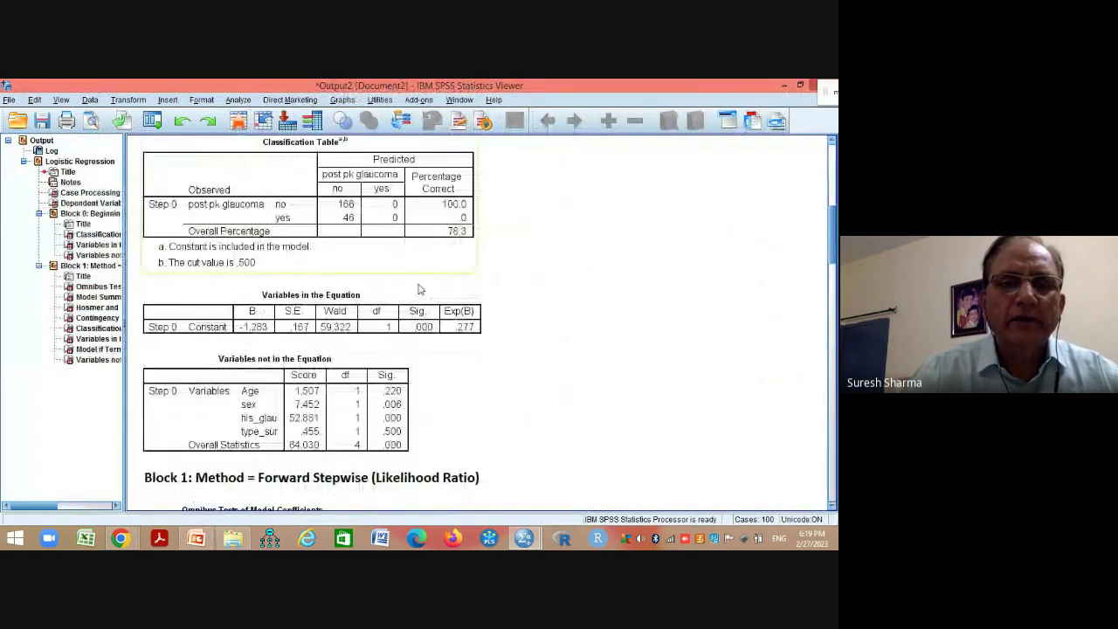
{"action": "scroll", "coordinate": [418, 290], "scroll_direction": "down", "scroll_amount": 10}
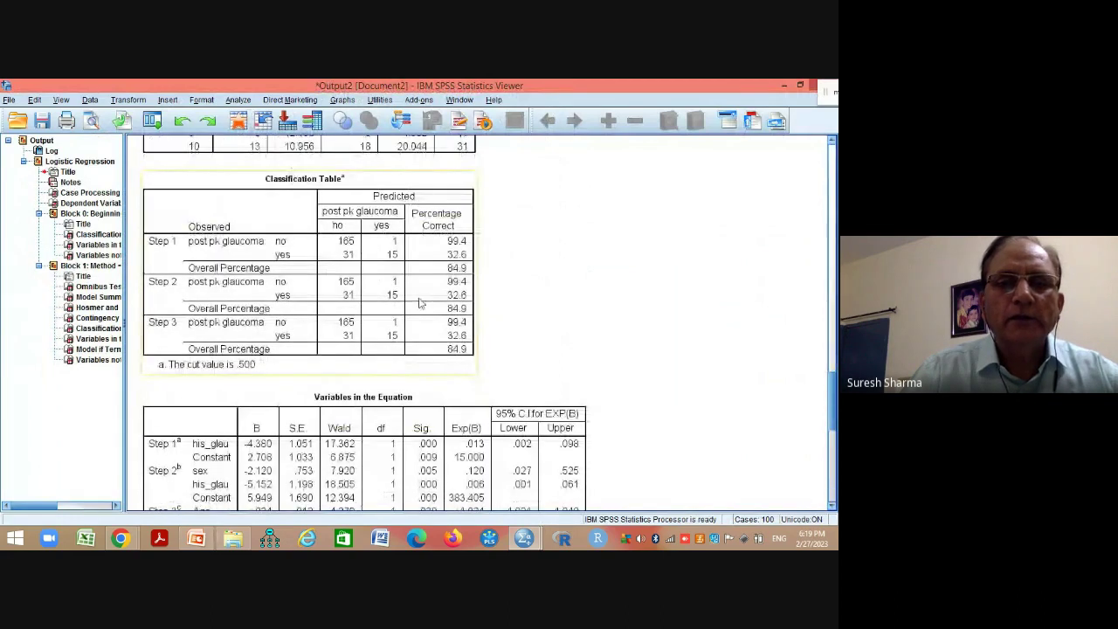
{"action": "scroll", "coordinate": [423, 306], "scroll_direction": "down", "scroll_amount": 3}
{"action": "scroll", "coordinate": [461, 306], "scroll_direction": "down", "scroll_amount": 3}
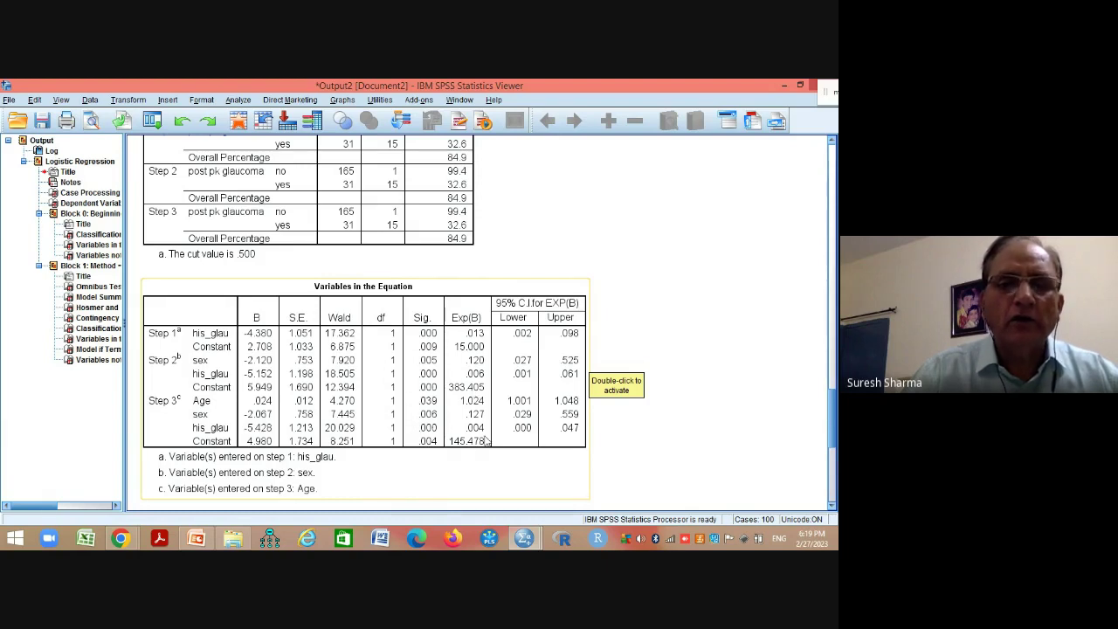
{"action": "scroll", "coordinate": [472, 446], "scroll_direction": "down", "scroll_amount": 3}
{"action": "scroll", "coordinate": [466, 447], "scroll_direction": "down", "scroll_amount": 3}
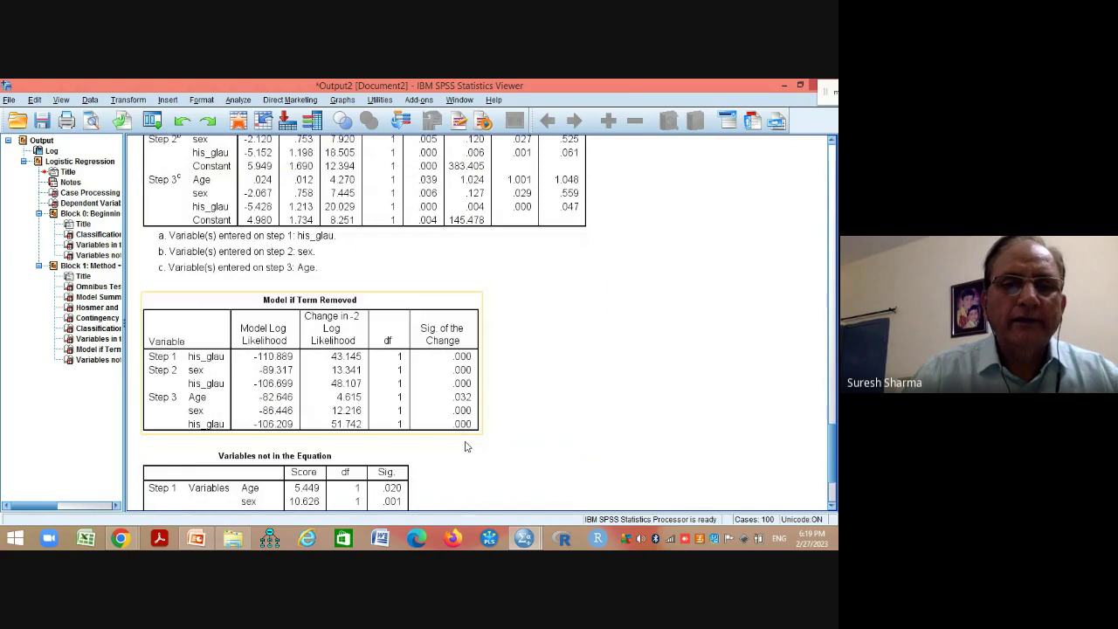
{"action": "scroll", "coordinate": [465, 447], "scroll_direction": "down", "scroll_amount": 3}
- Highlight the Variables not in the Equation table, then the Classification Table
{"action": "left_click", "coordinate": [354, 362]}
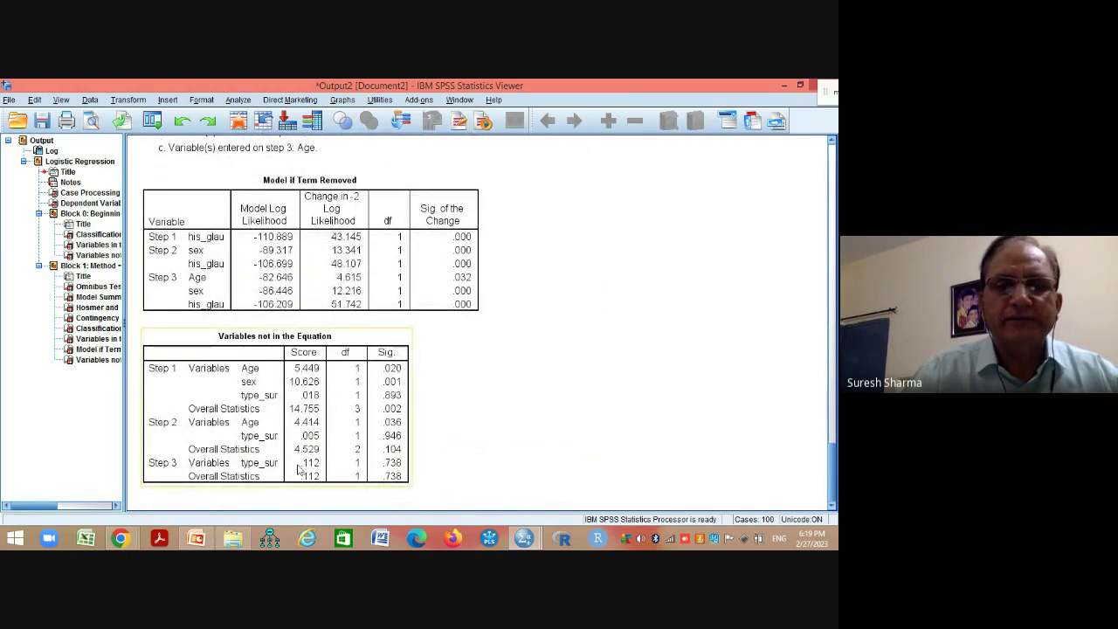
{"action": "left_click", "coordinate": [421, 462]}
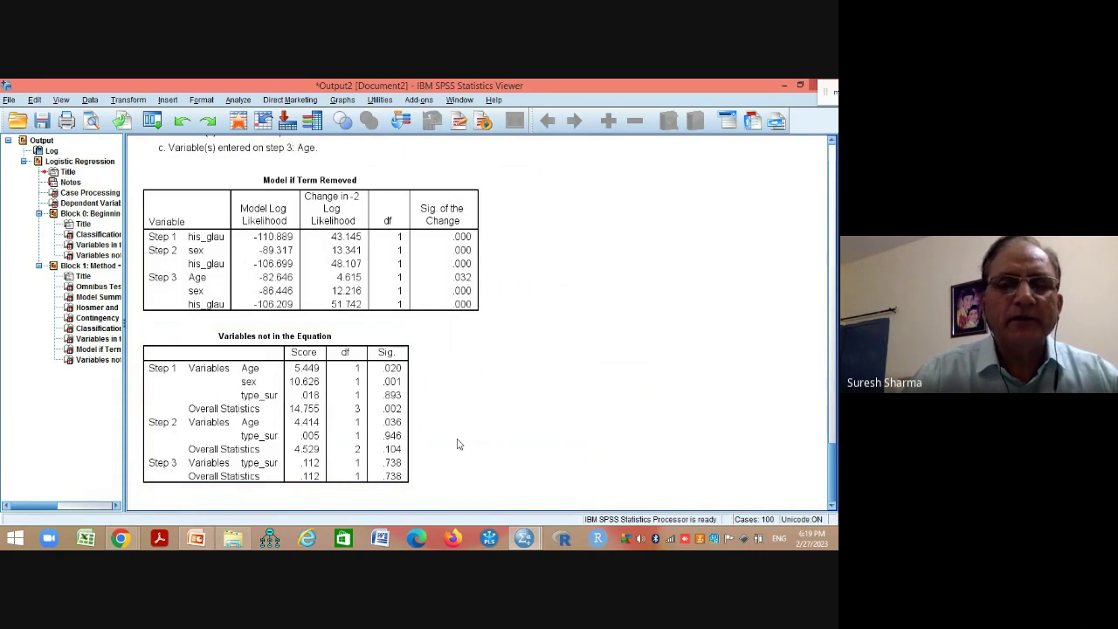
{"action": "scroll", "coordinate": [458, 444], "scroll_direction": "up", "scroll_amount": 8}
{"action": "left_click", "coordinate": [448, 250]}
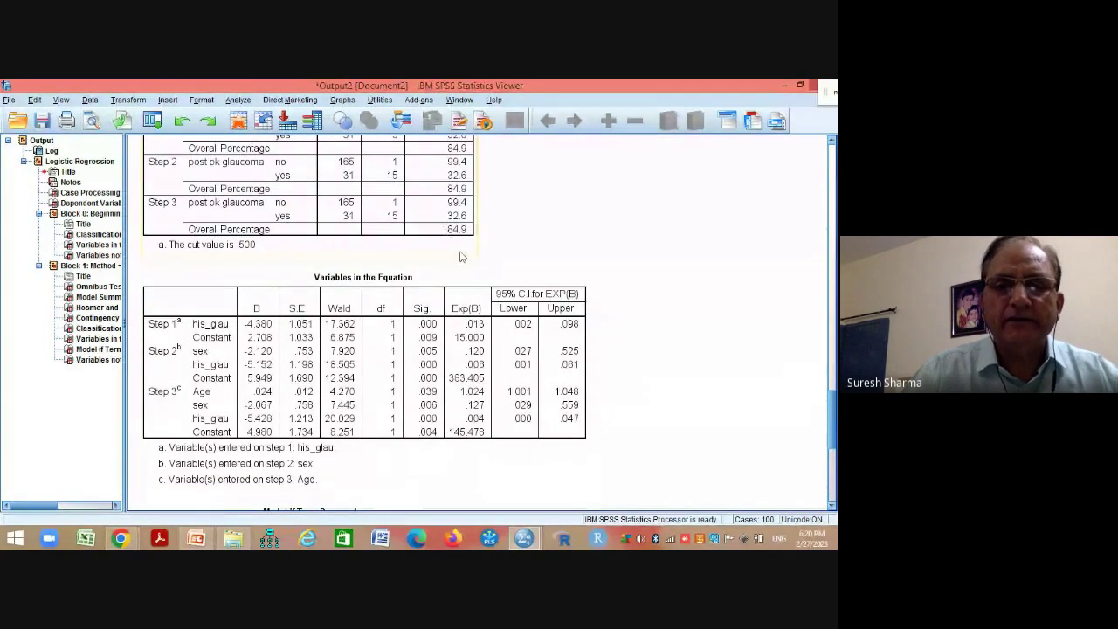
{"action": "mouse_move", "coordinate": [529, 539]}
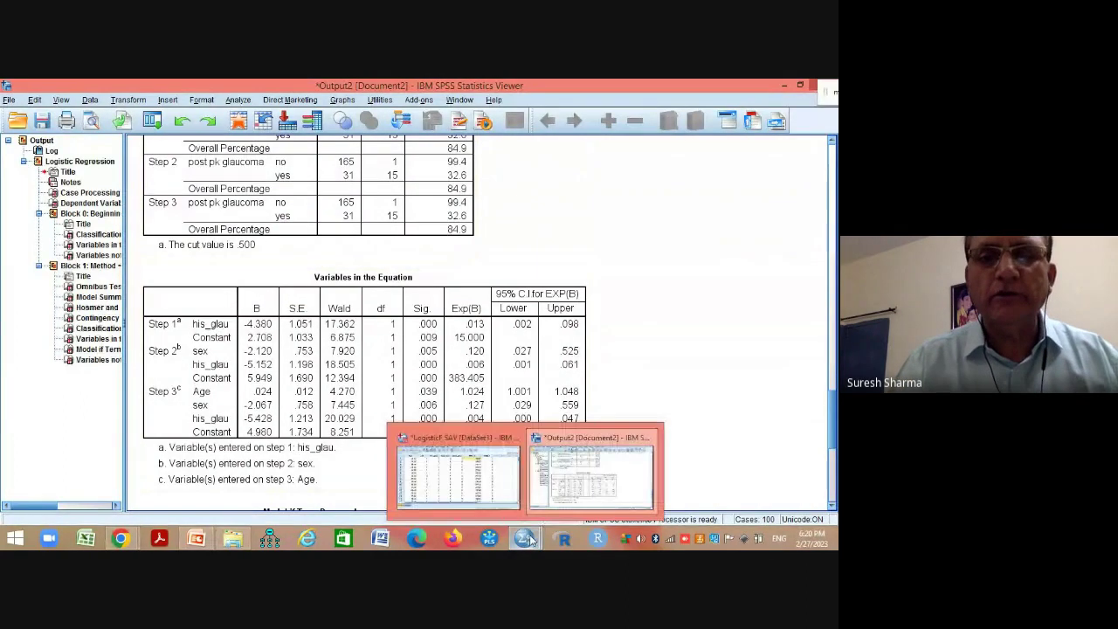
{"action": "left_click", "coordinate": [482, 448]}
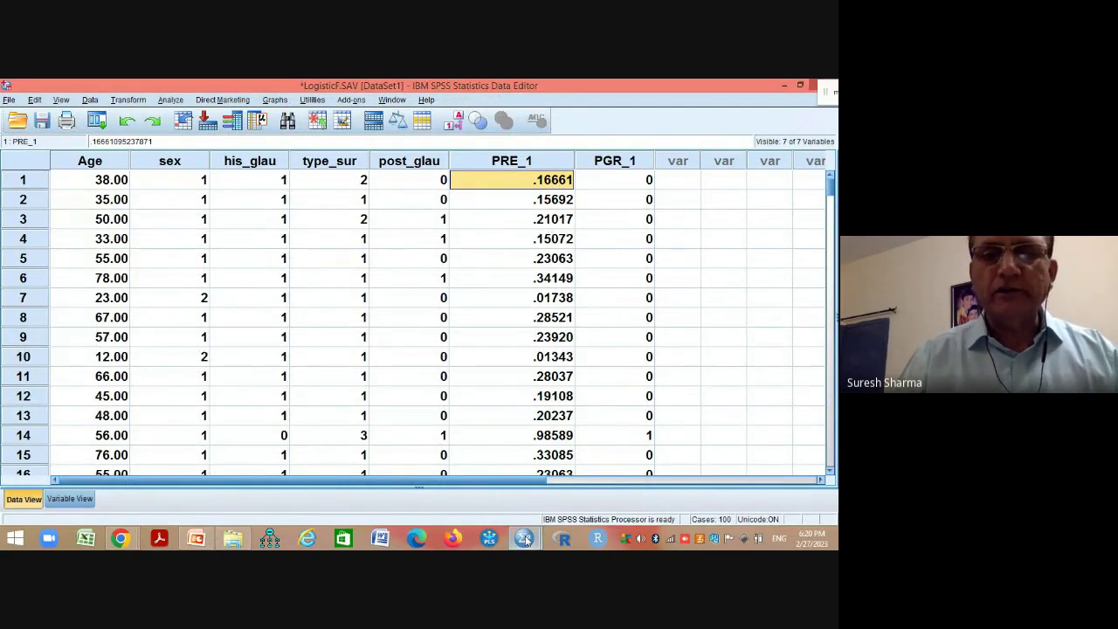
{"action": "mouse_move", "coordinate": [525, 539]}
{"action": "left_click", "coordinate": [592, 477]}
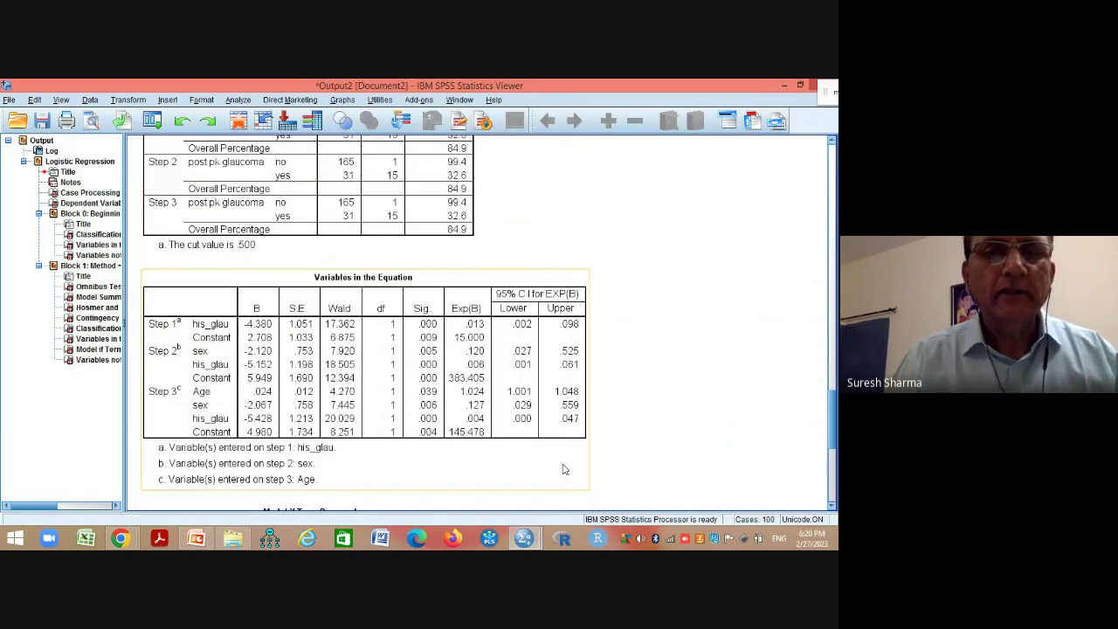
- Enter Z=4.980+.024*Age-2.067*Sex-5.428*His_glau as the first footnote of the Variables in the Equation table
{"action": "left_click", "coordinate": [348, 451]}
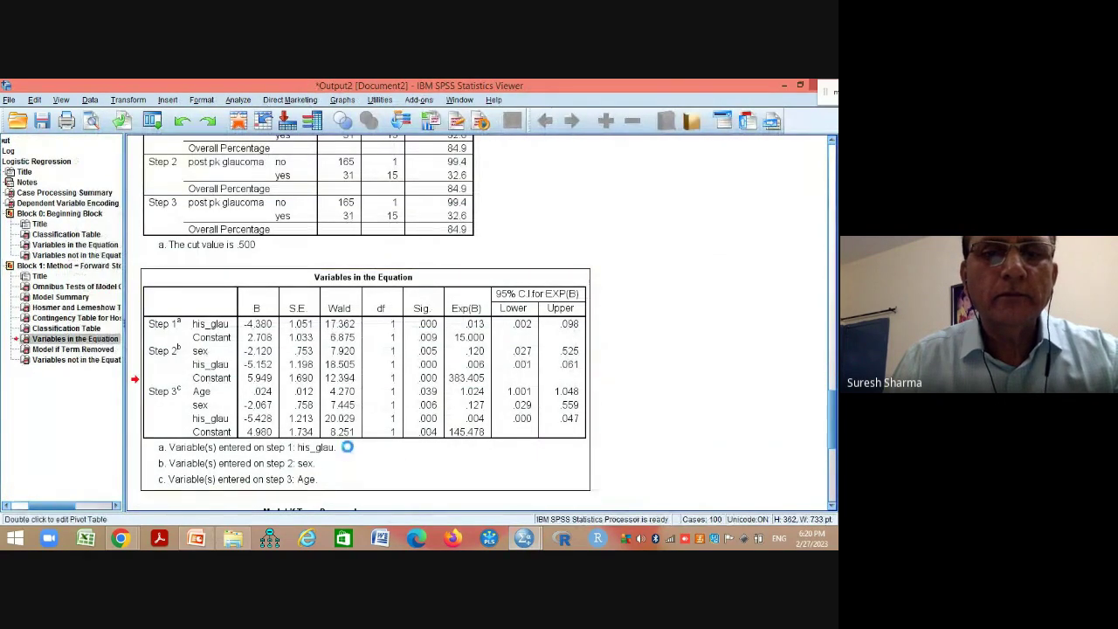
{"action": "left_click", "coordinate": [356, 451]}
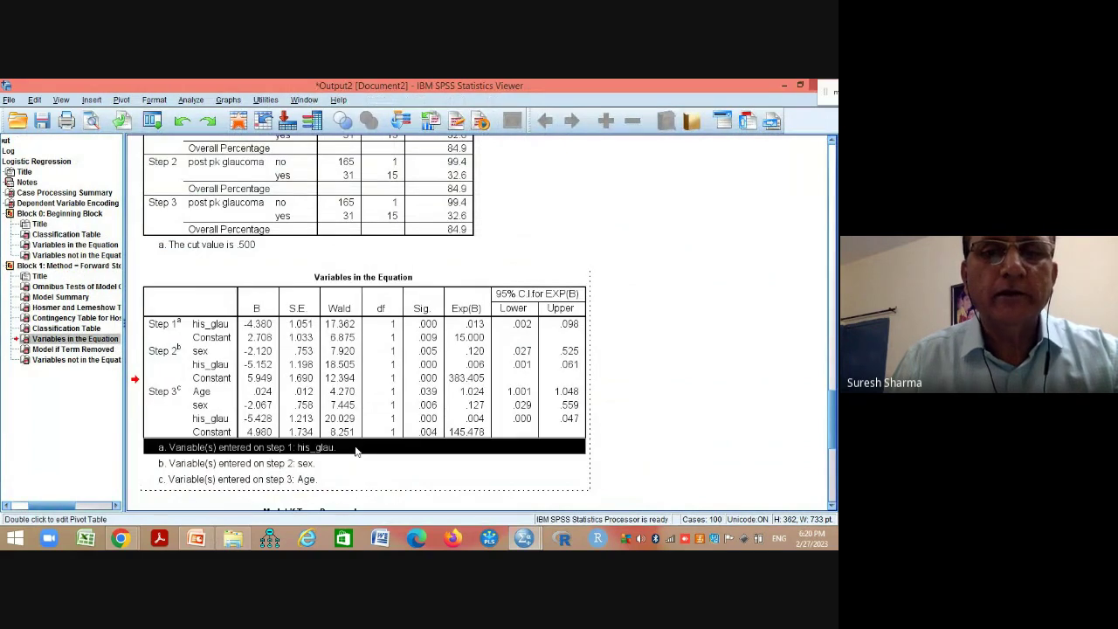
{"action": "double_click", "coordinate": [356, 450]}
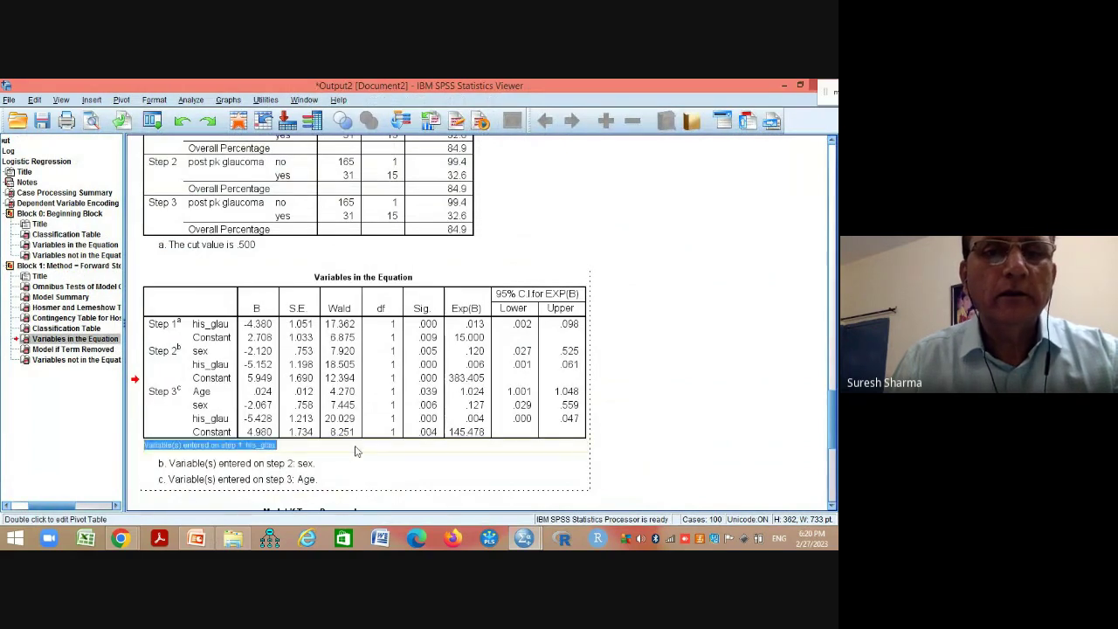
{"action": "left_click", "coordinate": [298, 448]}
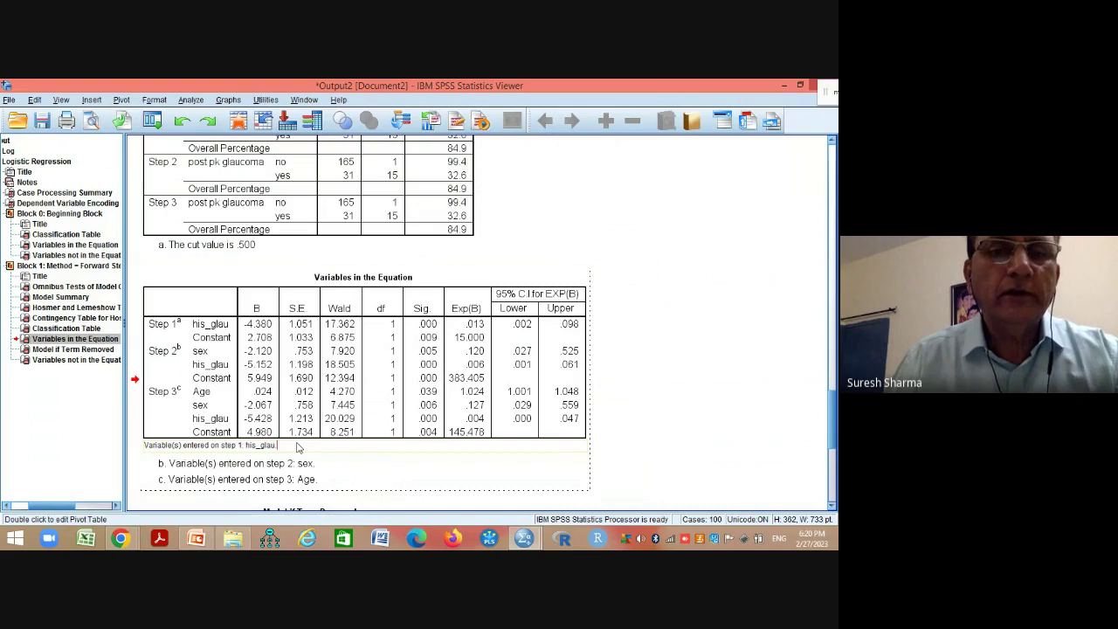
{"action": "type", "text": "Z="}
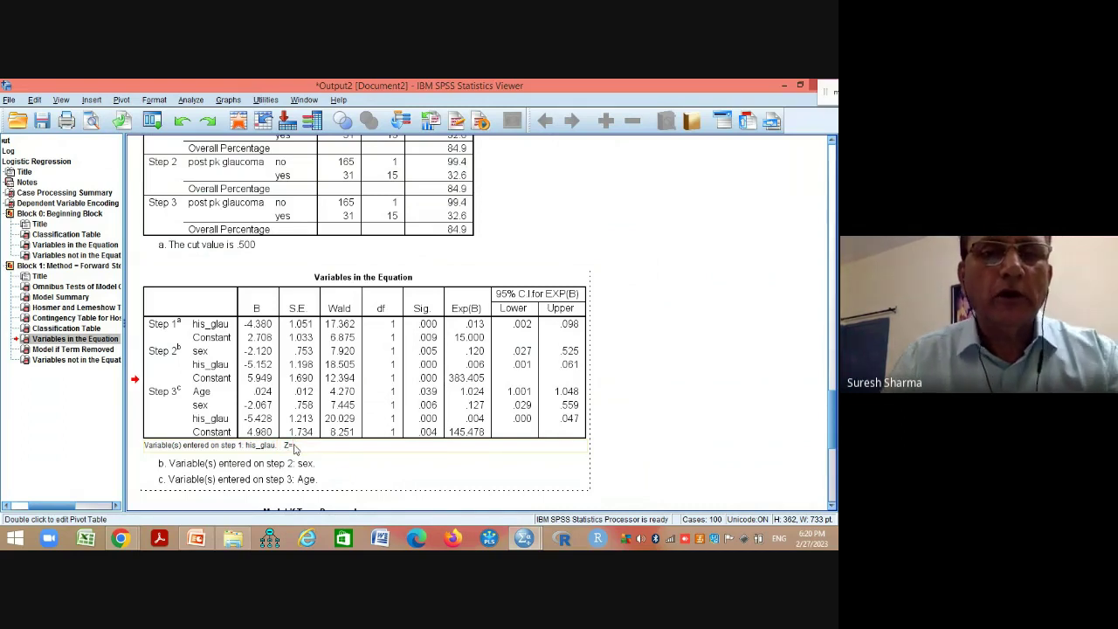
{"action": "type", "text": " 4.980+.024"}
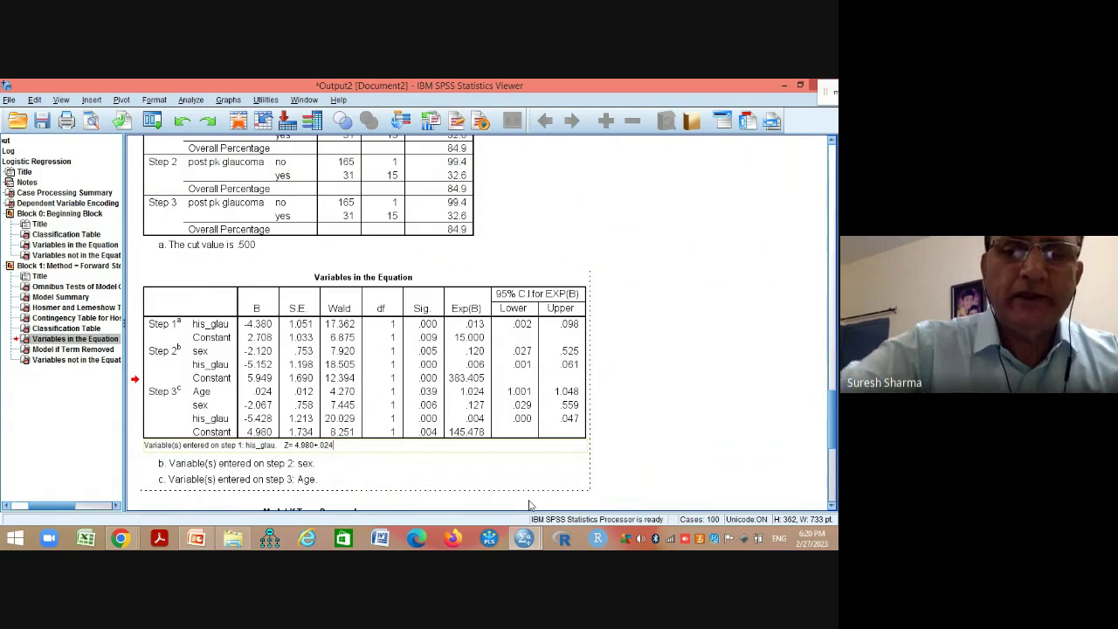
{"action": "type", "text": "*Age-"}
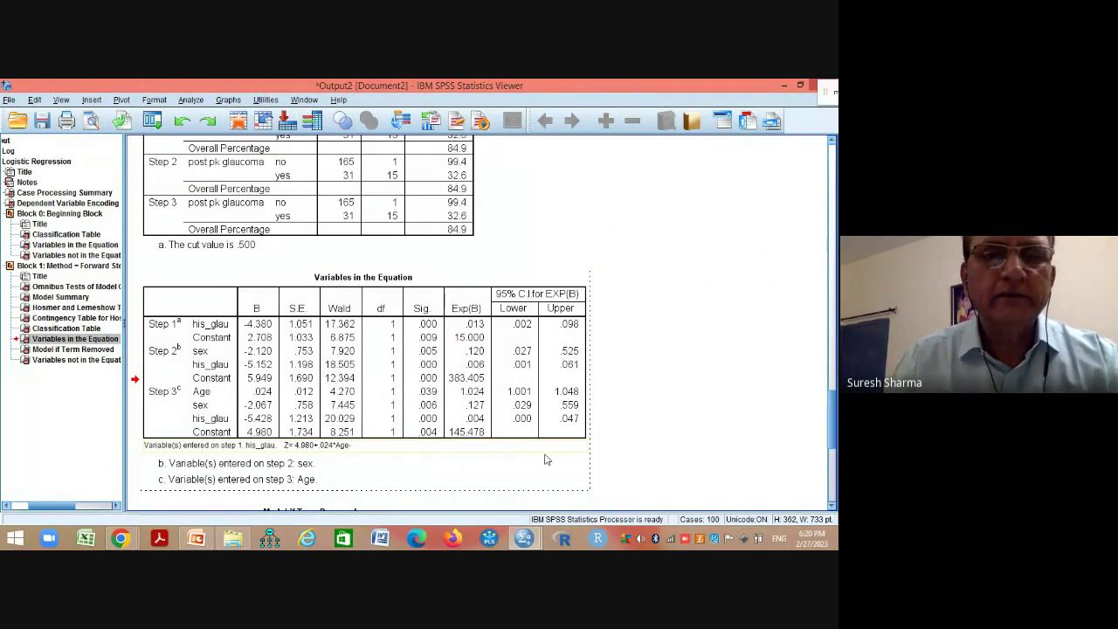
{"action": "type", "text": "2.06"}
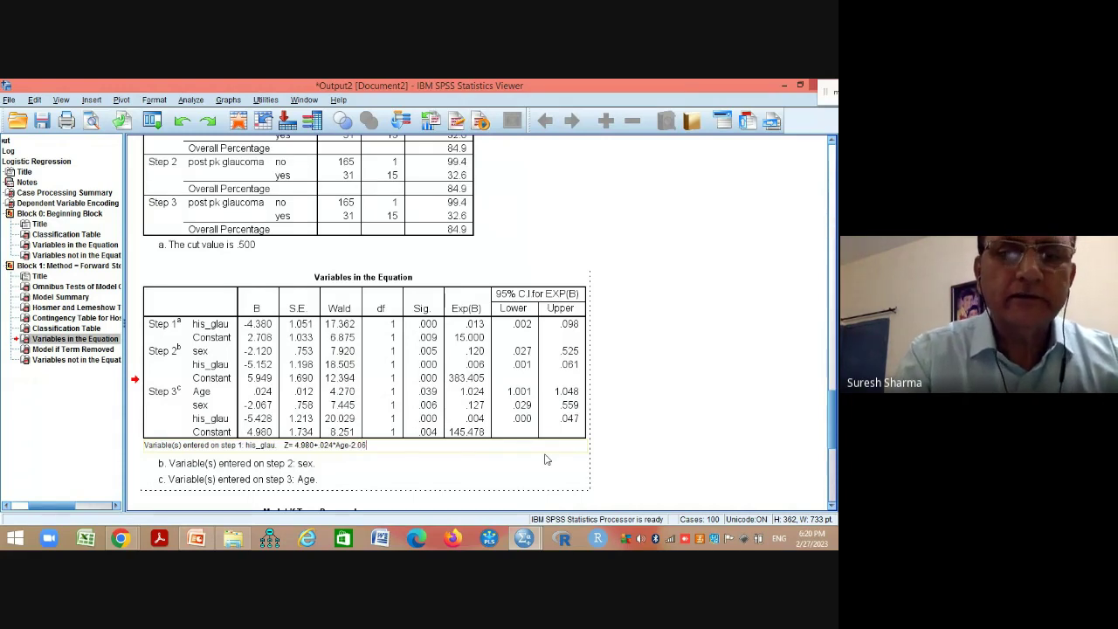
{"action": "type", "text": "7*Sex-"}
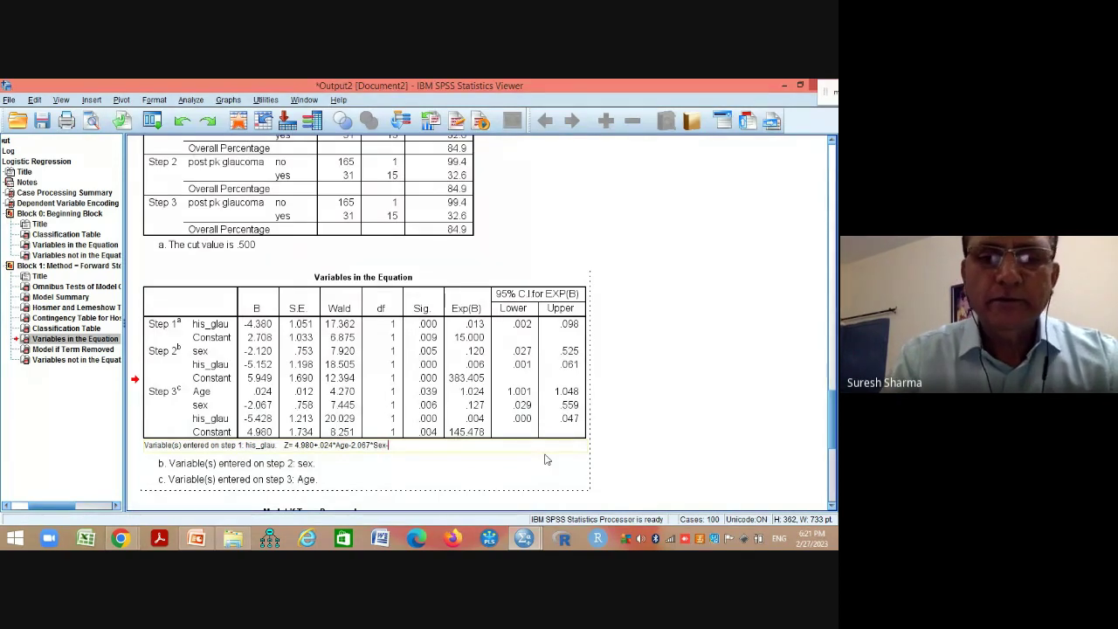
{"action": "type", "text": "5."}
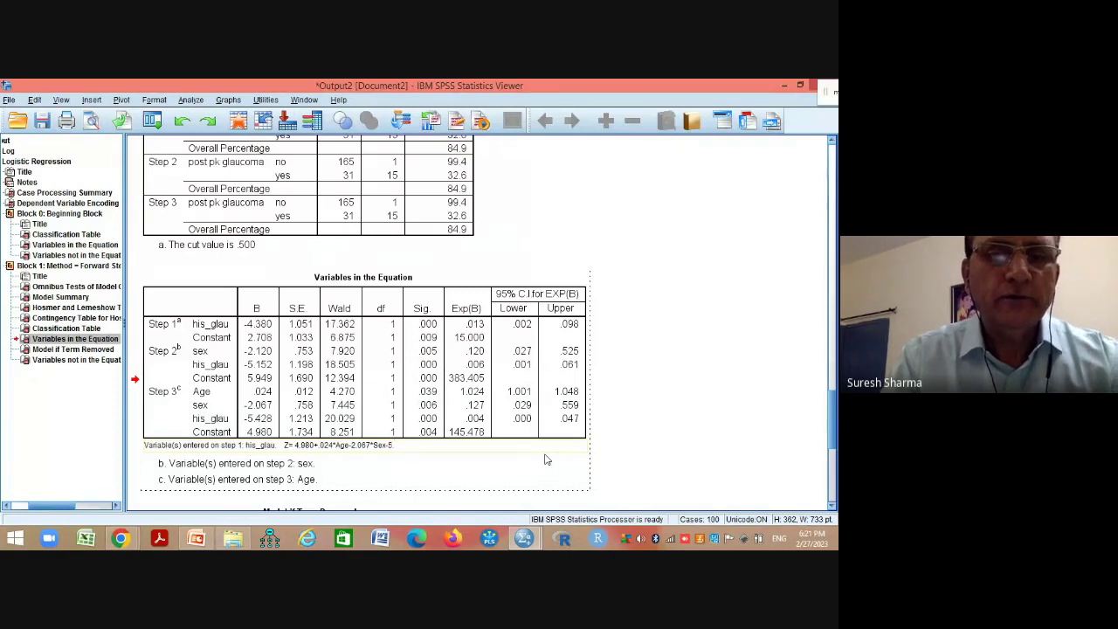
{"action": "type", "text": "428*His"}
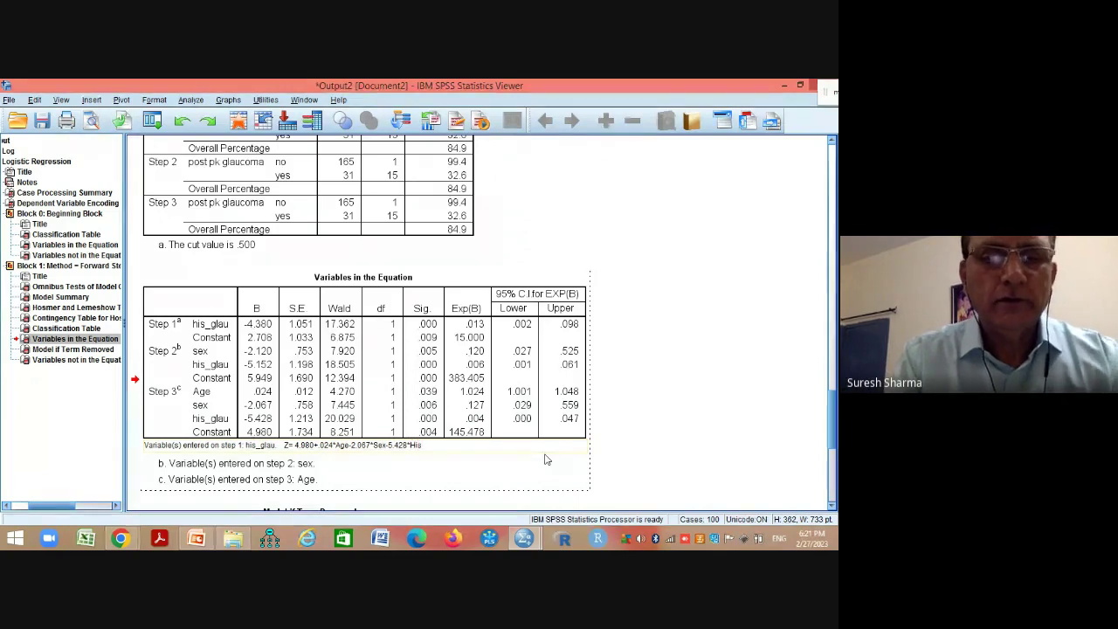
{"action": "type", "text": "_gl"}
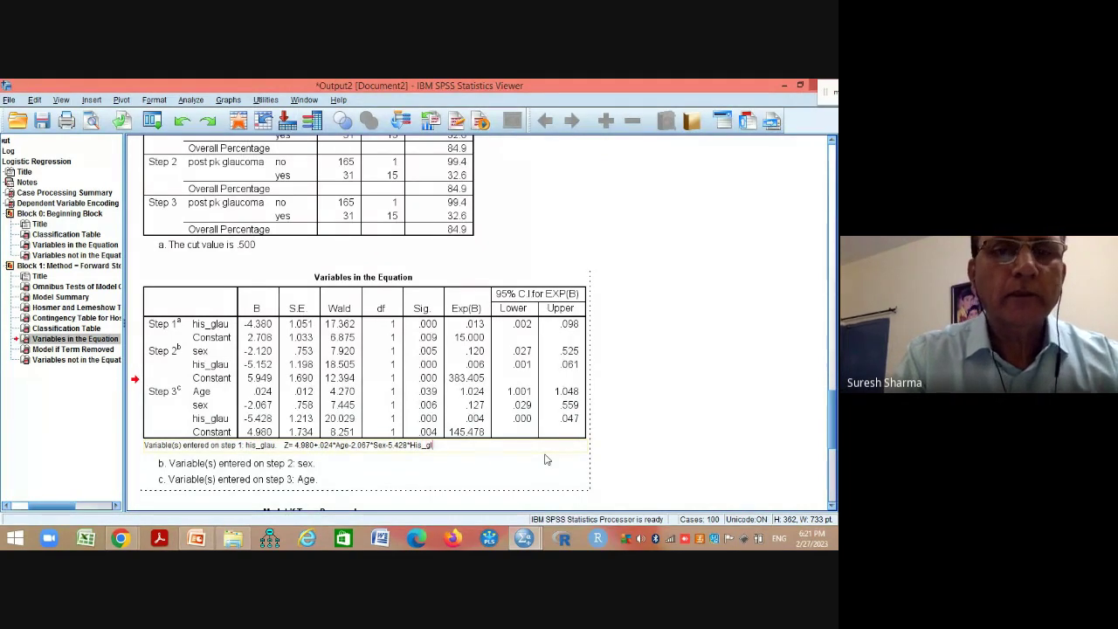
{"action": "type", "text": "au"}
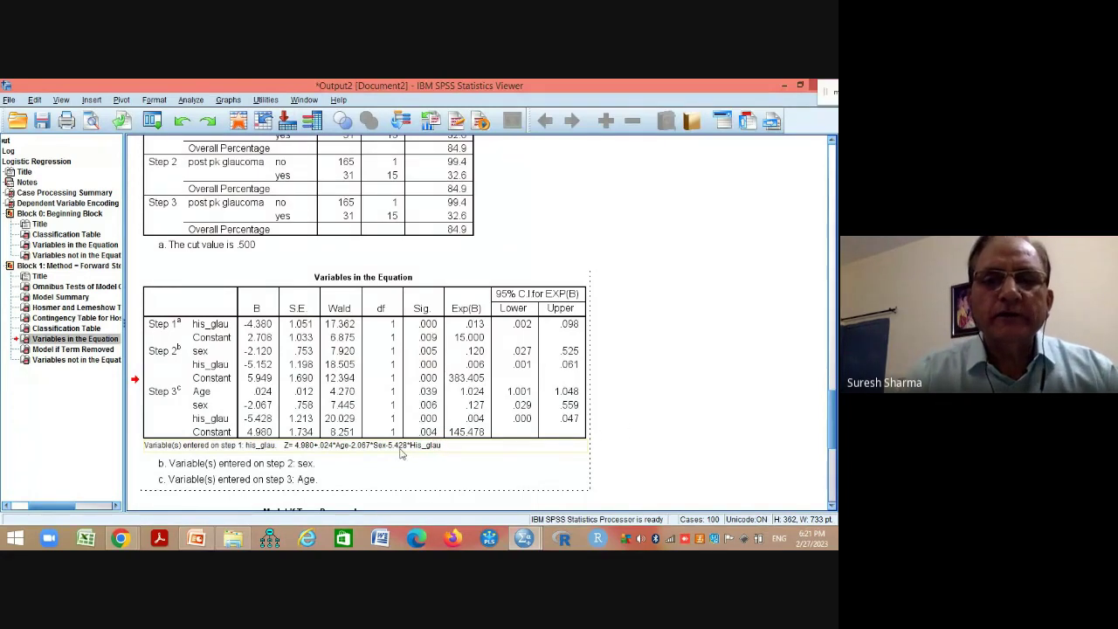
{"action": "left_click", "coordinate": [668, 401]}
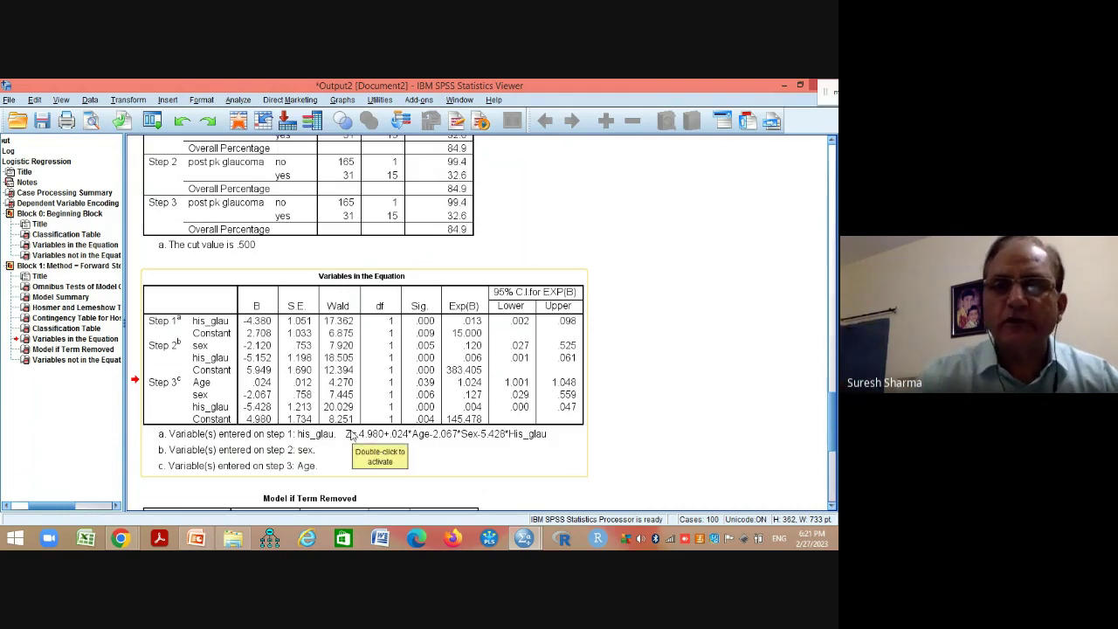
- Bring the LogisticF.SAV data editor forward and display value labels like male/female and yes/no
{"action": "mouse_move", "coordinate": [524, 539]}
{"action": "left_click", "coordinate": [481, 470]}
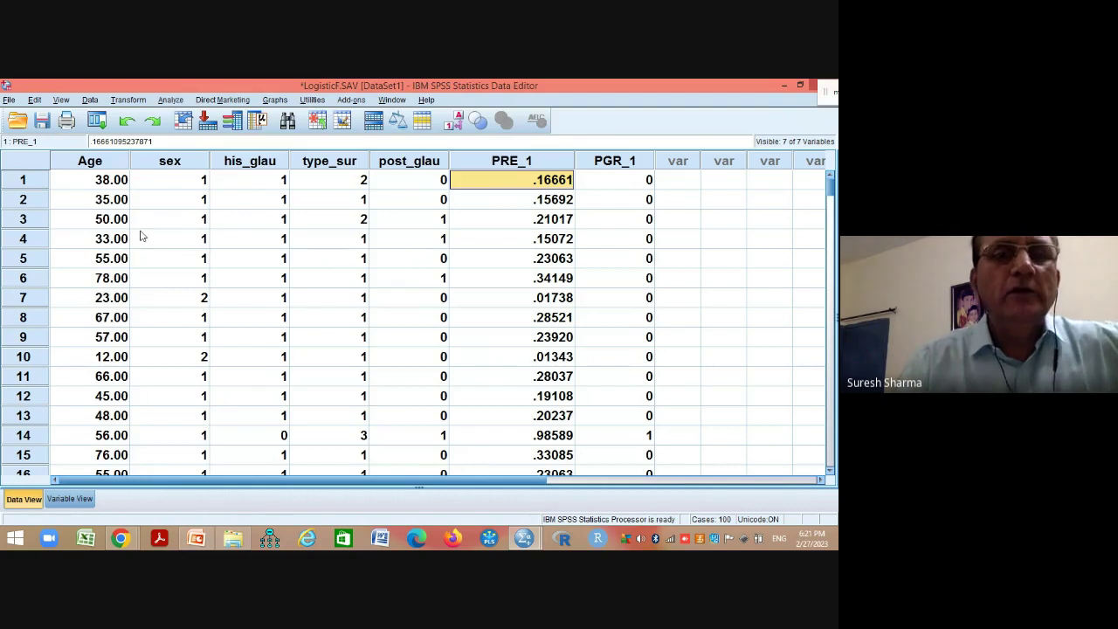
{"action": "left_click", "coordinate": [104, 186]}
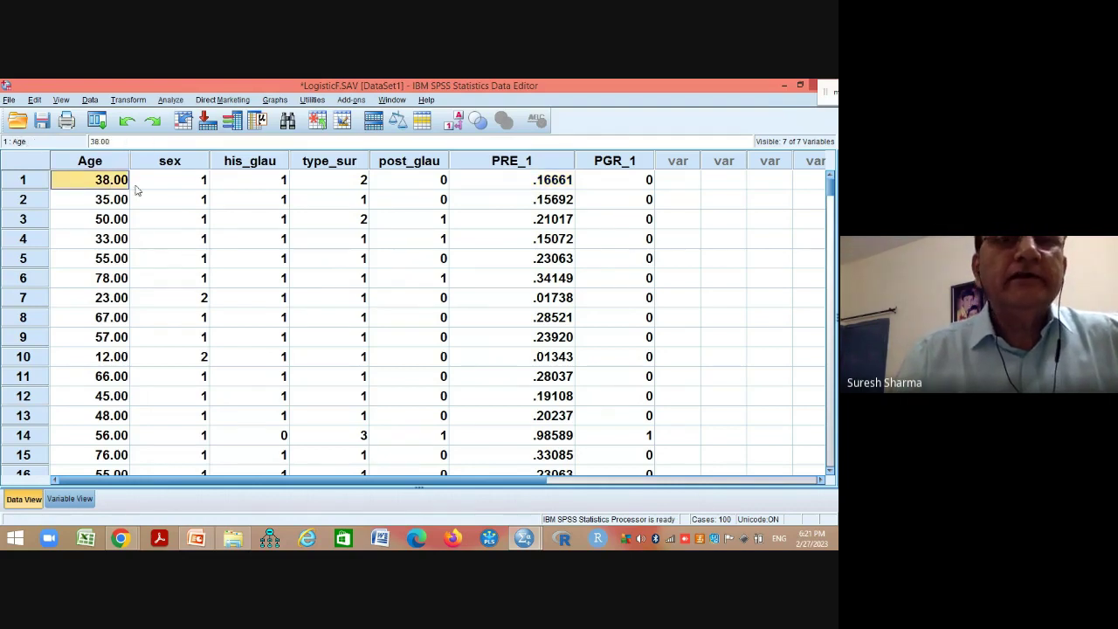
{"action": "left_click", "coordinate": [194, 181]}
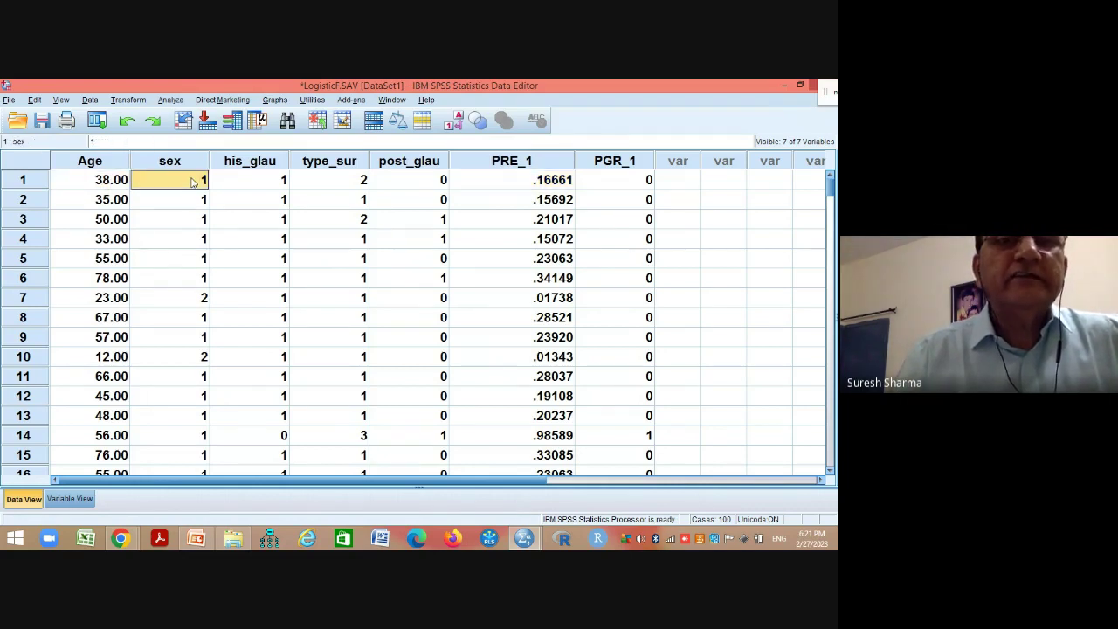
{"action": "left_click", "coordinate": [454, 120]}
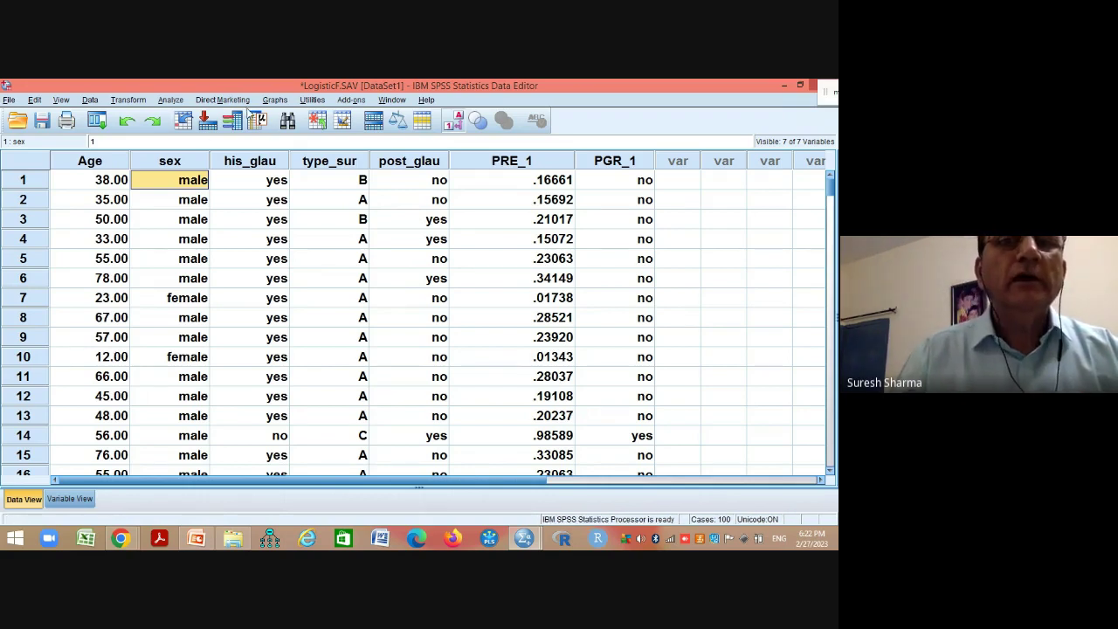
{"action": "left_click", "coordinate": [276, 101]}
{"action": "mouse_move", "coordinate": [313, 148]}
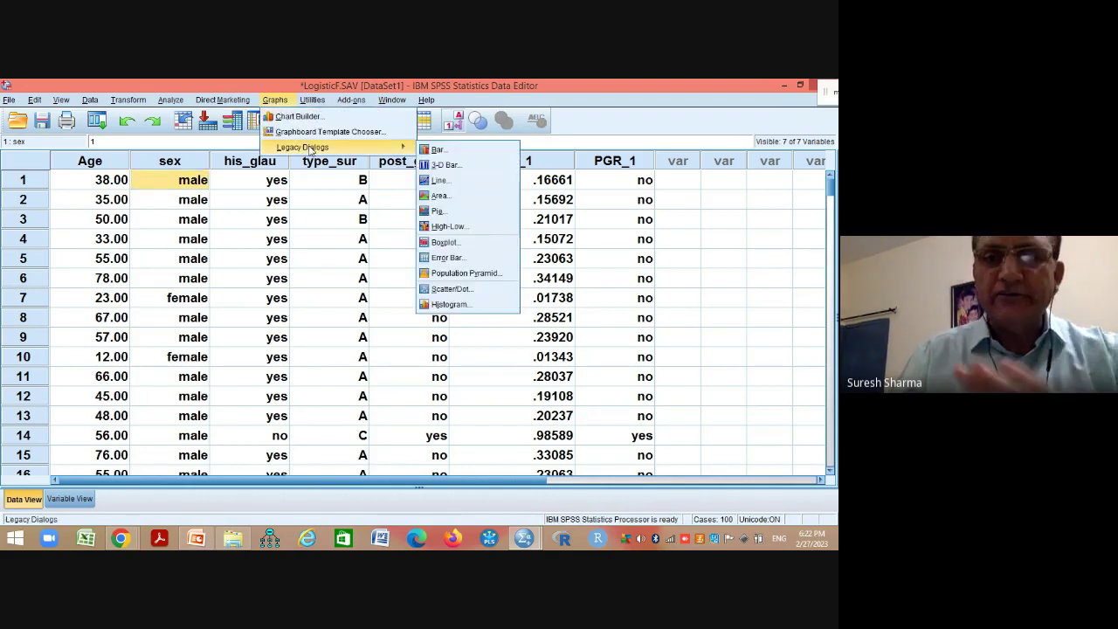
- Start an ROC Curve analysis with Predicted probability as the test variable
{"action": "left_click", "coordinate": [625, 118]}
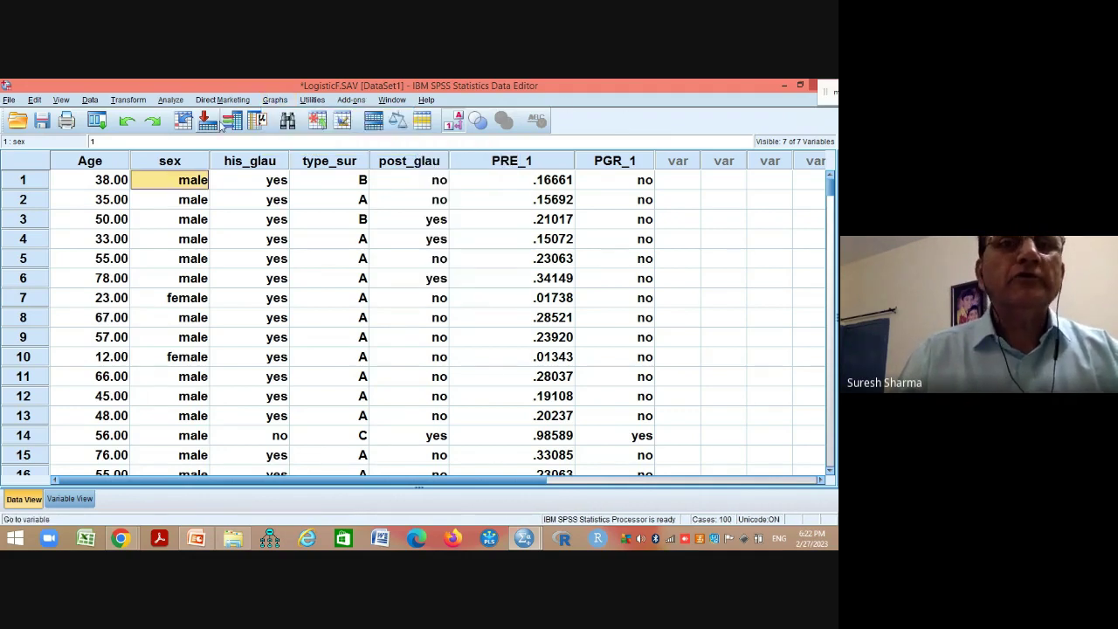
{"action": "left_click", "coordinate": [171, 100]}
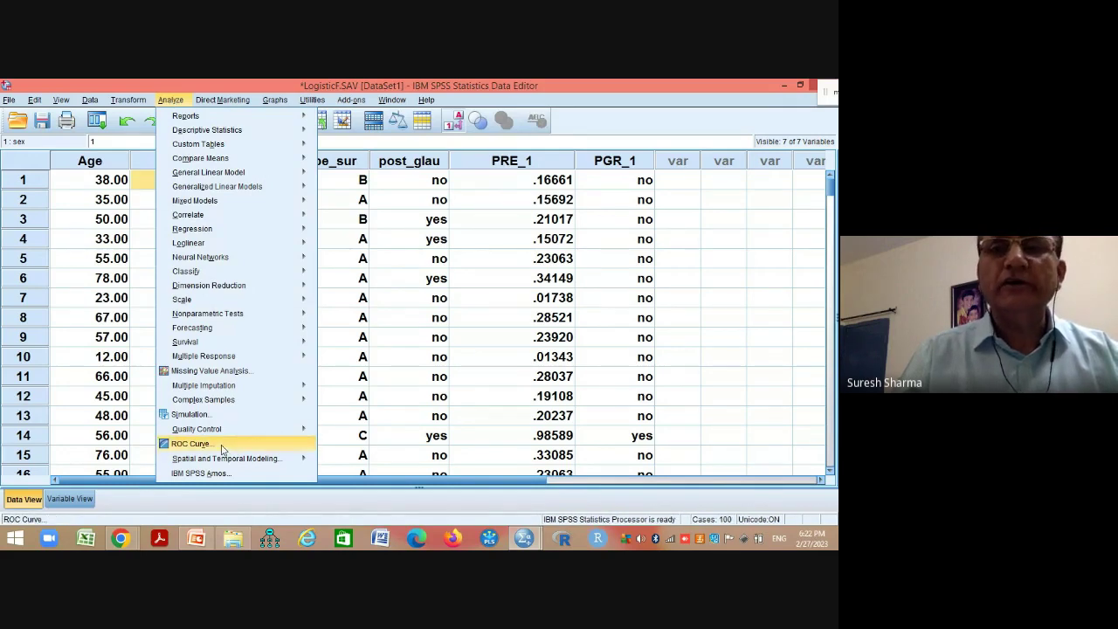
{"action": "left_click", "coordinate": [191, 444]}
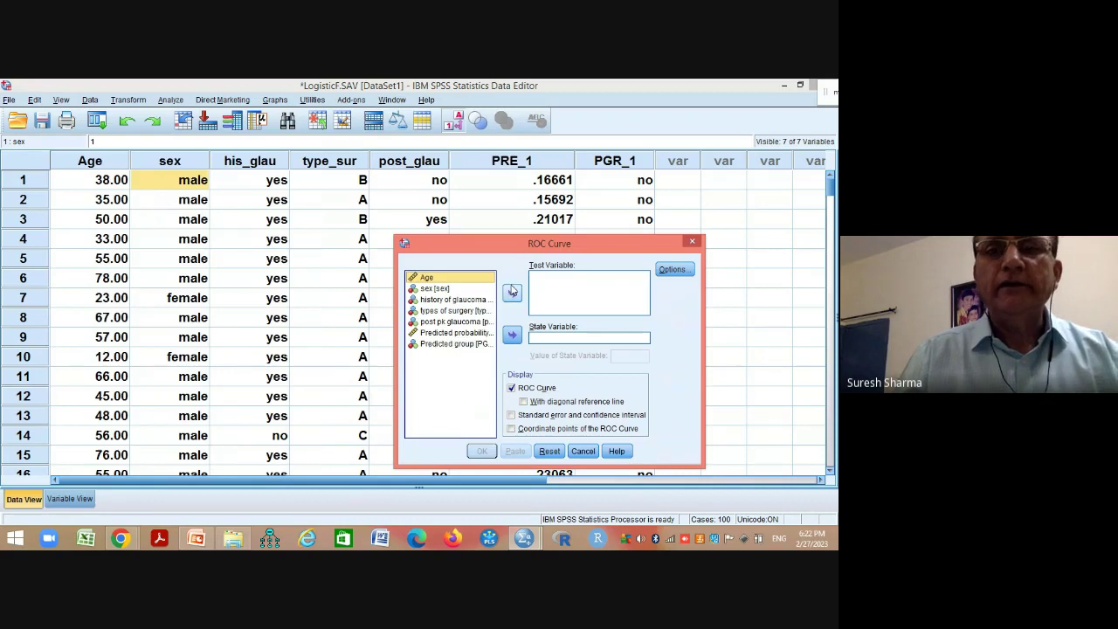
{"action": "left_click_drag", "start_coordinate": [491, 244], "coordinate": [222, 192]}
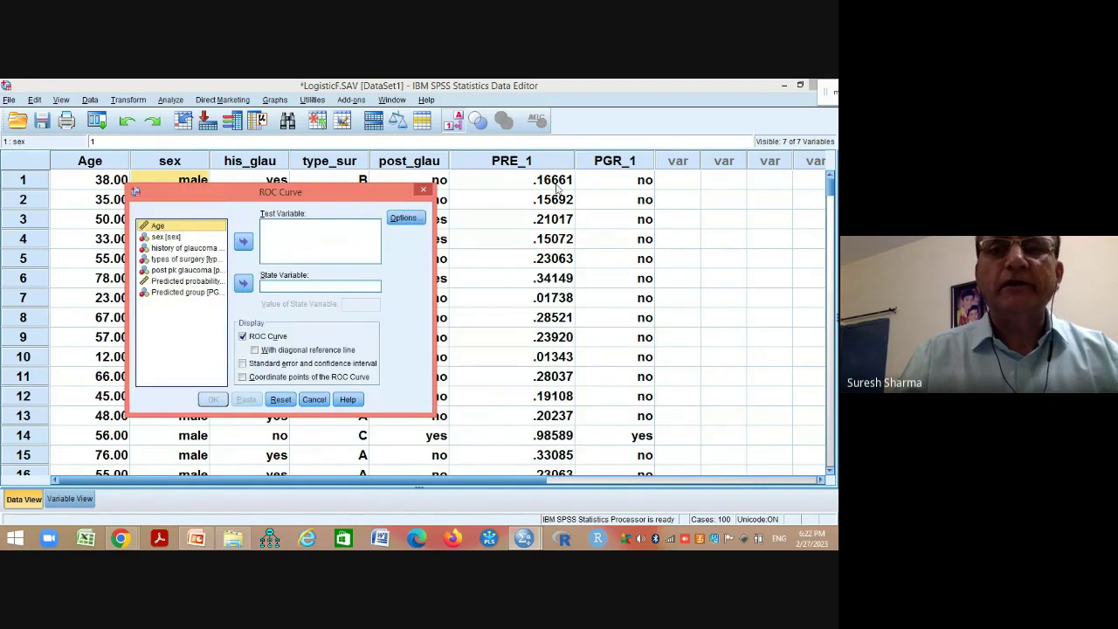
{"action": "left_click", "coordinate": [189, 282]}
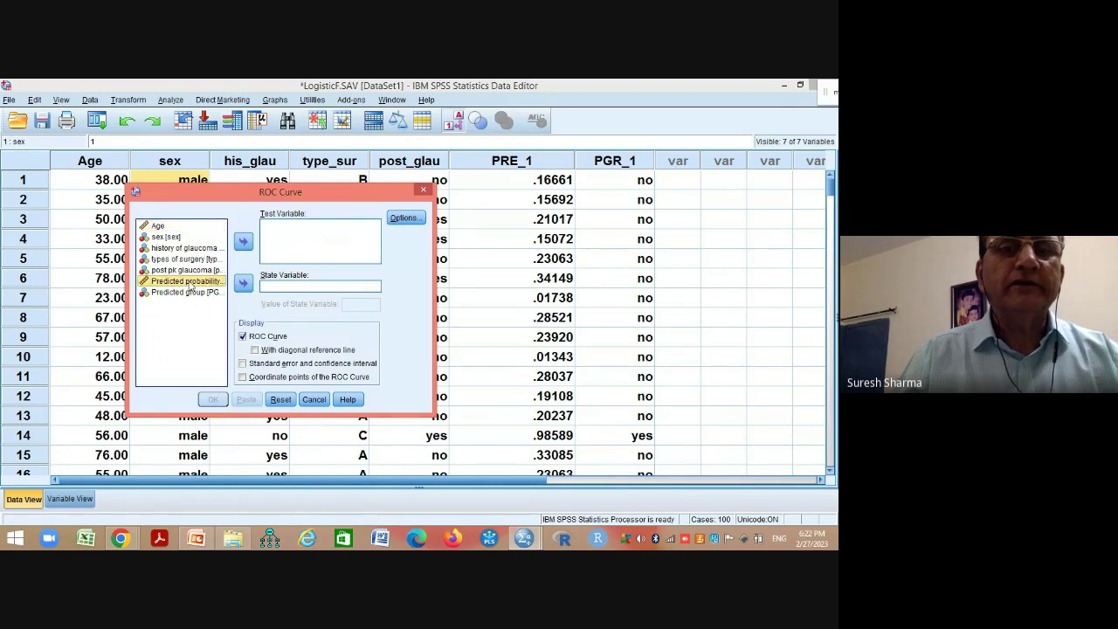
{"action": "left_click", "coordinate": [242, 241]}
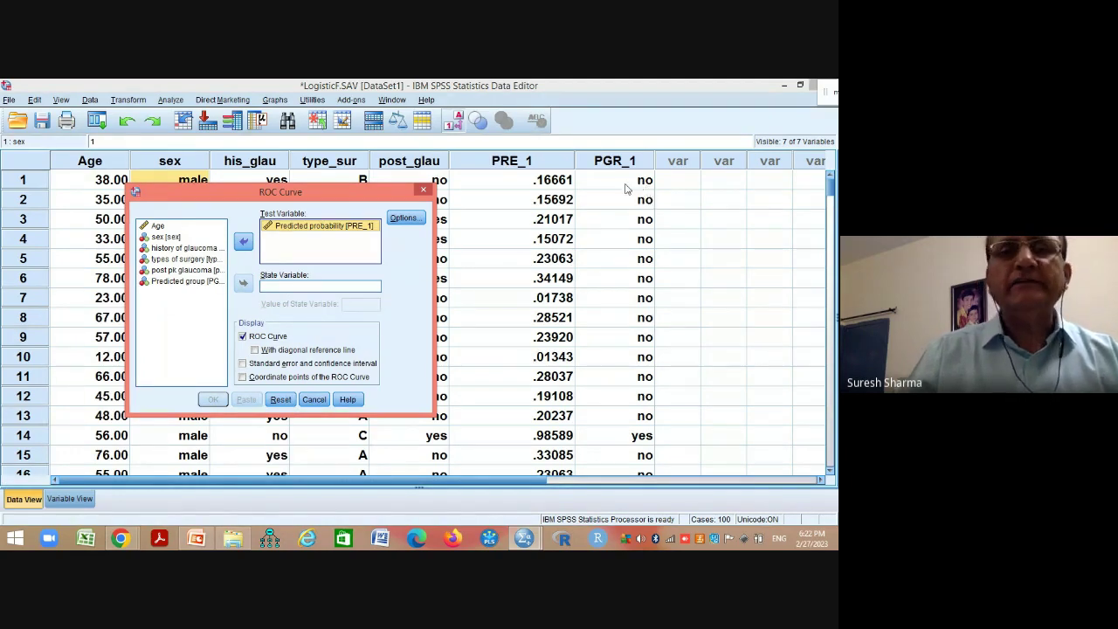
- Set post pk glaucoma as state variable with value 1, plus reference line, standard errors and coordinates
{"action": "left_click_drag", "start_coordinate": [364, 194], "coordinate": [748, 152]}
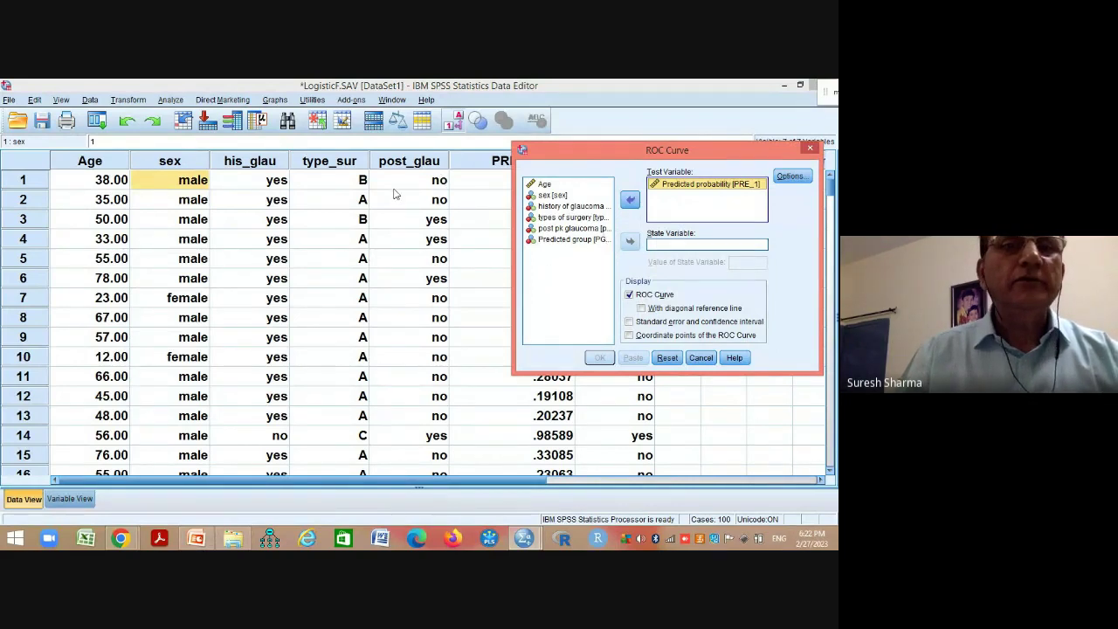
{"action": "left_click", "coordinate": [556, 228]}
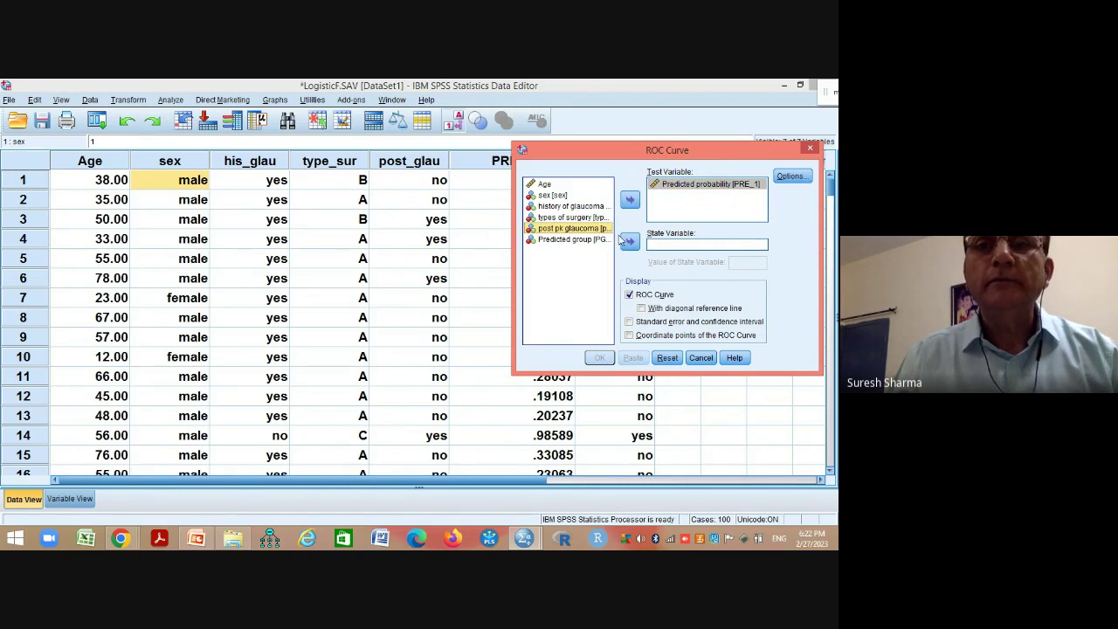
{"action": "left_click", "coordinate": [630, 242]}
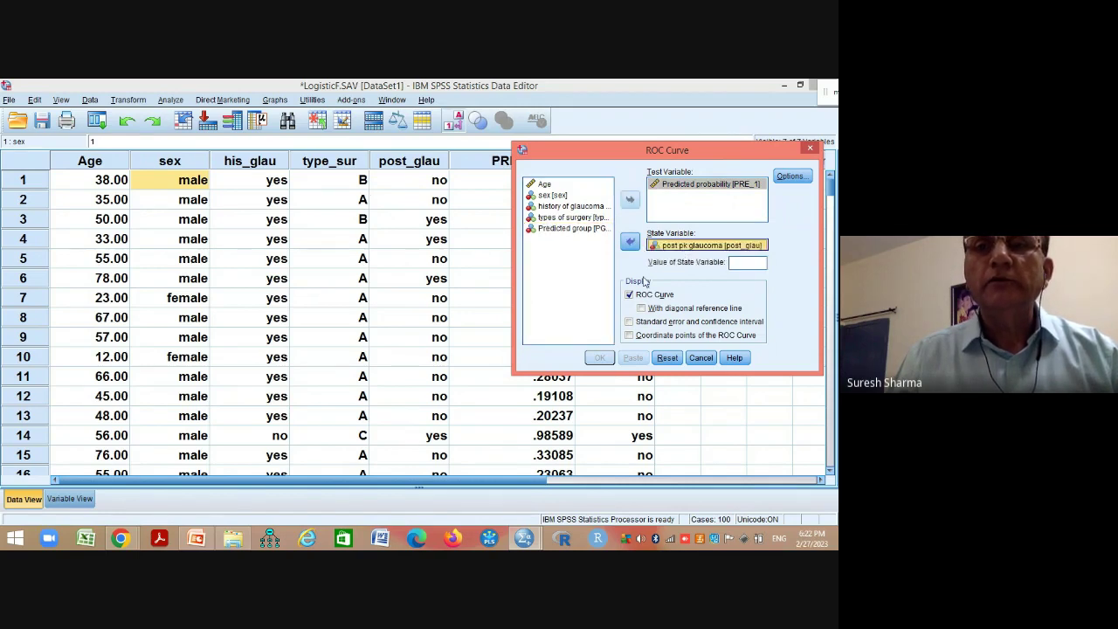
{"action": "left_click", "coordinate": [746, 262]}
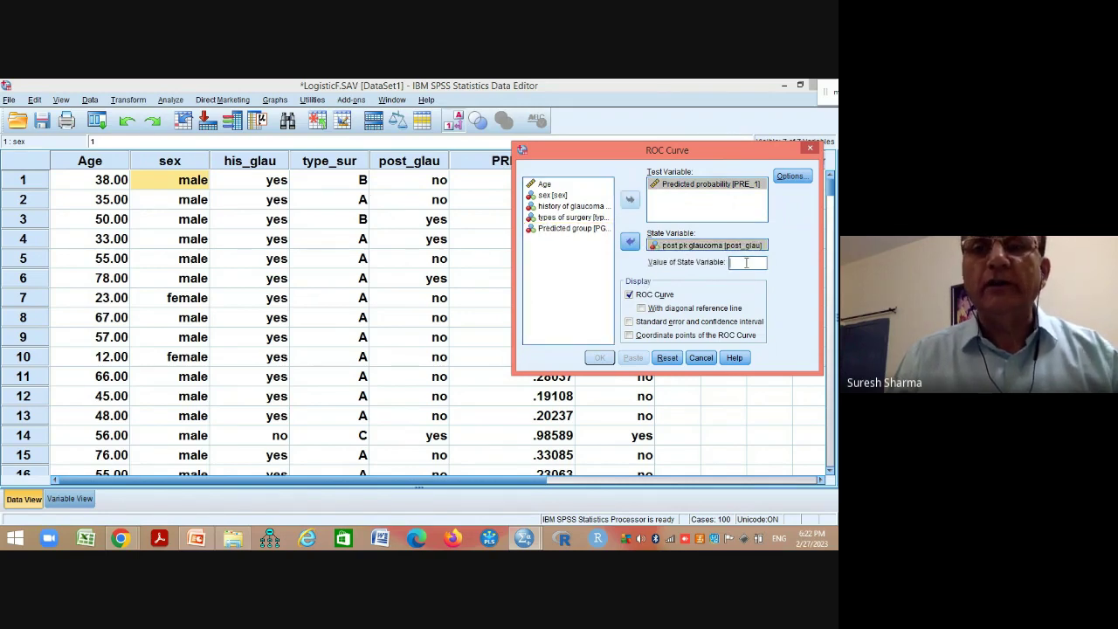
{"action": "type", "text": "1"}
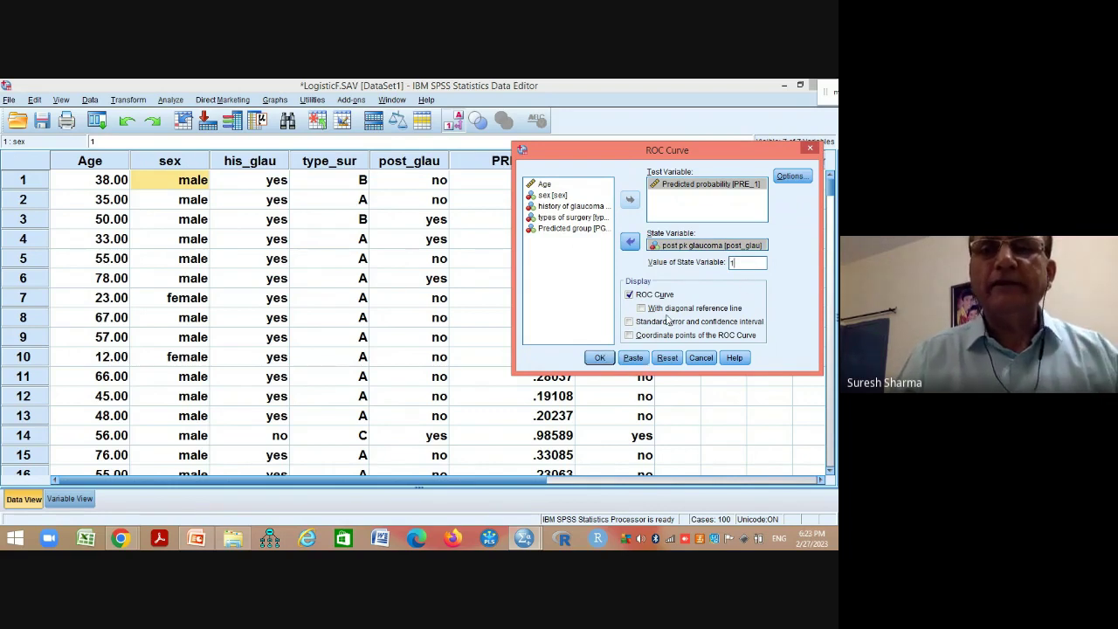
{"action": "left_click", "coordinate": [642, 310]}
{"action": "left_click", "coordinate": [629, 322]}
{"action": "left_click", "coordinate": [629, 336]}
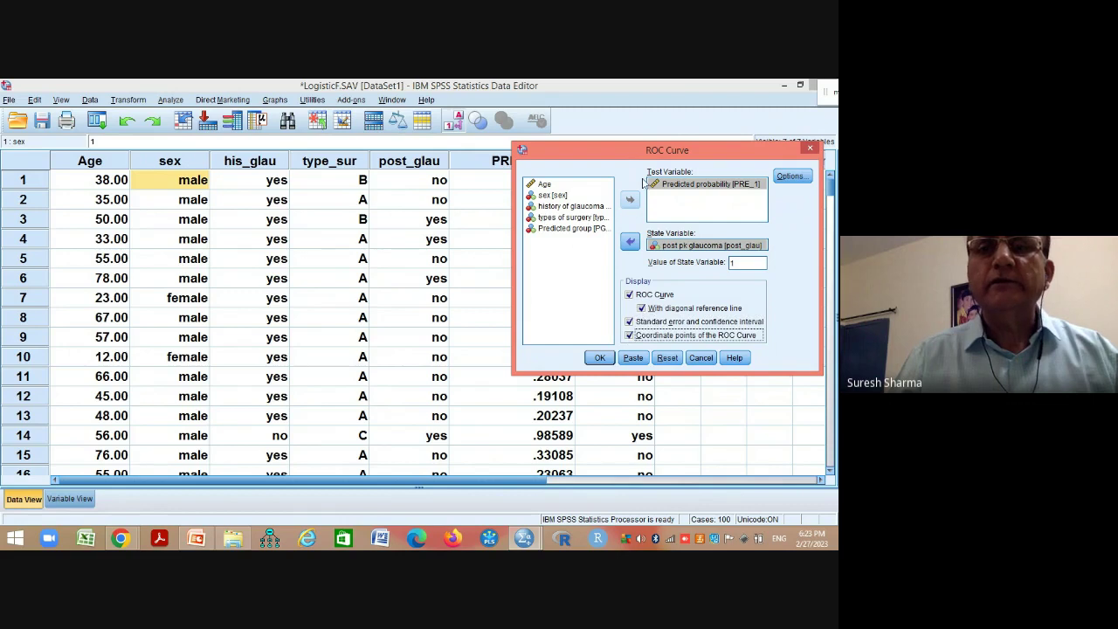
- Keep the default ROC options and run the analysis
{"action": "left_click_drag", "start_coordinate": [619, 158], "coordinate": [448, 177]}
{"action": "left_click", "coordinate": [621, 194]}
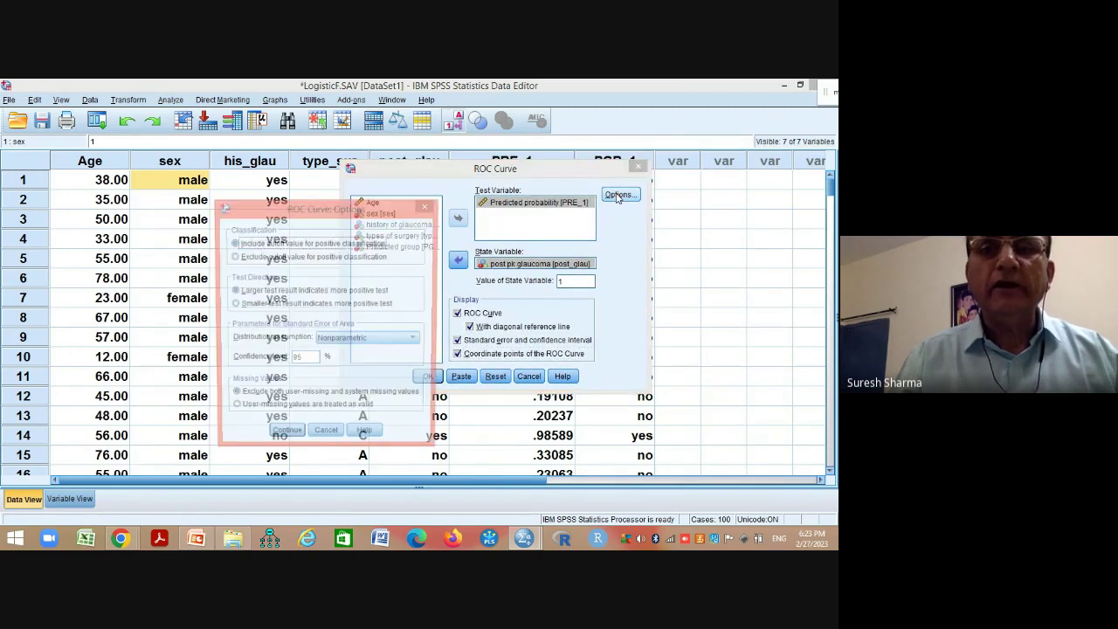
{"action": "left_click", "coordinate": [294, 438]}
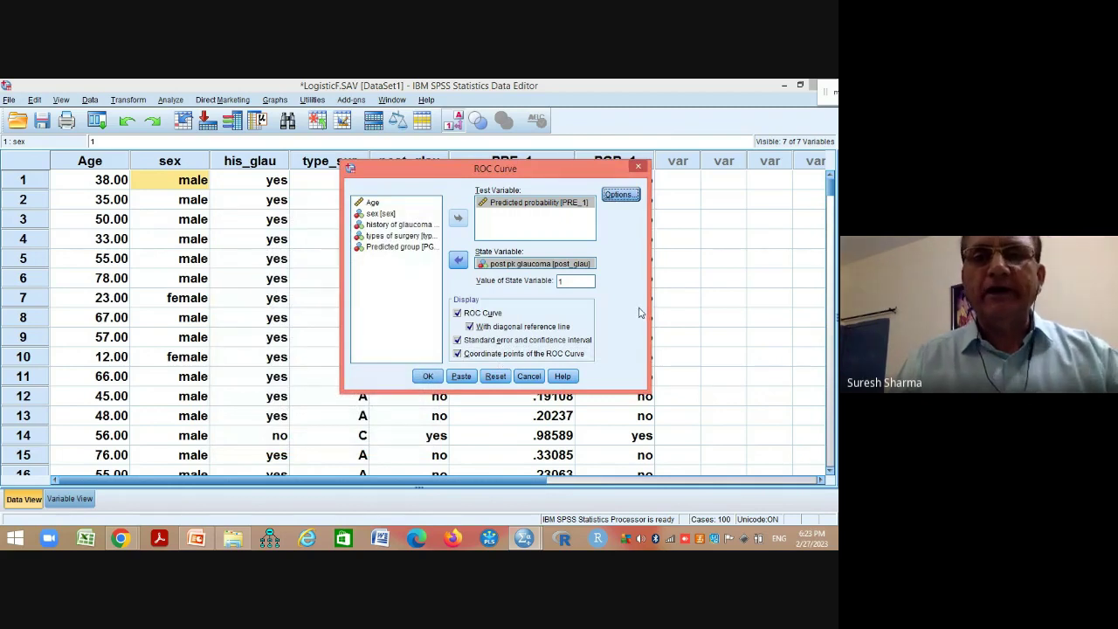
{"action": "left_click", "coordinate": [429, 376]}
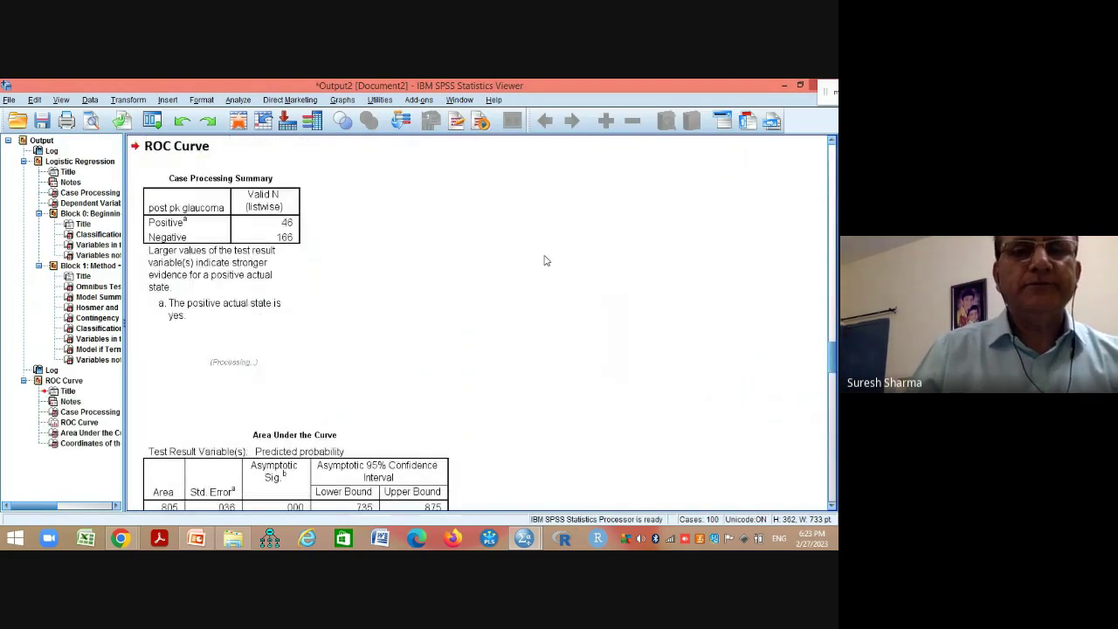
- Scroll through the ROC chart, Area Under the Curve (.805) and Coordinates of the Curve tables
{"action": "scroll", "coordinate": [545, 257], "scroll_direction": "down", "scroll_amount": 4}
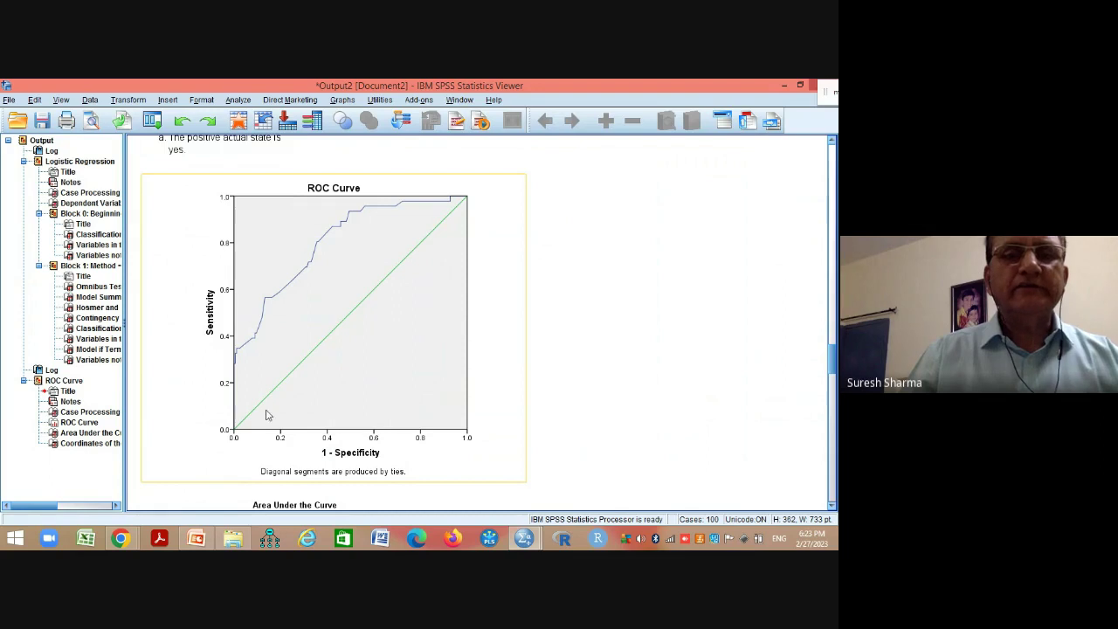
{"action": "scroll", "coordinate": [511, 370], "scroll_direction": "up", "scroll_amount": 1}
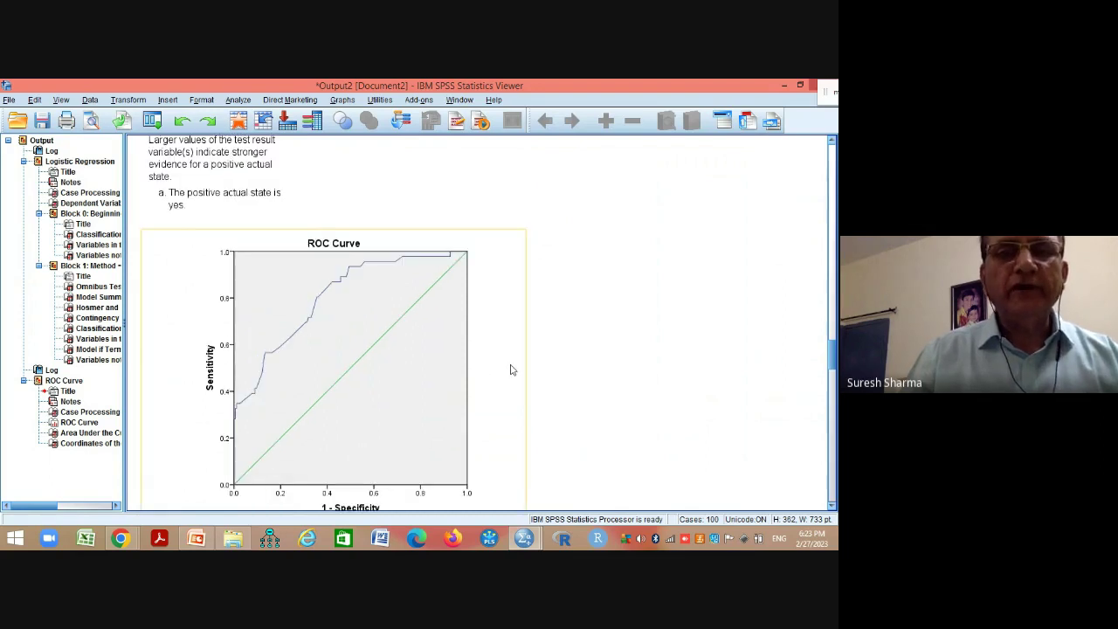
{"action": "scroll", "coordinate": [512, 369], "scroll_direction": "down", "scroll_amount": 3}
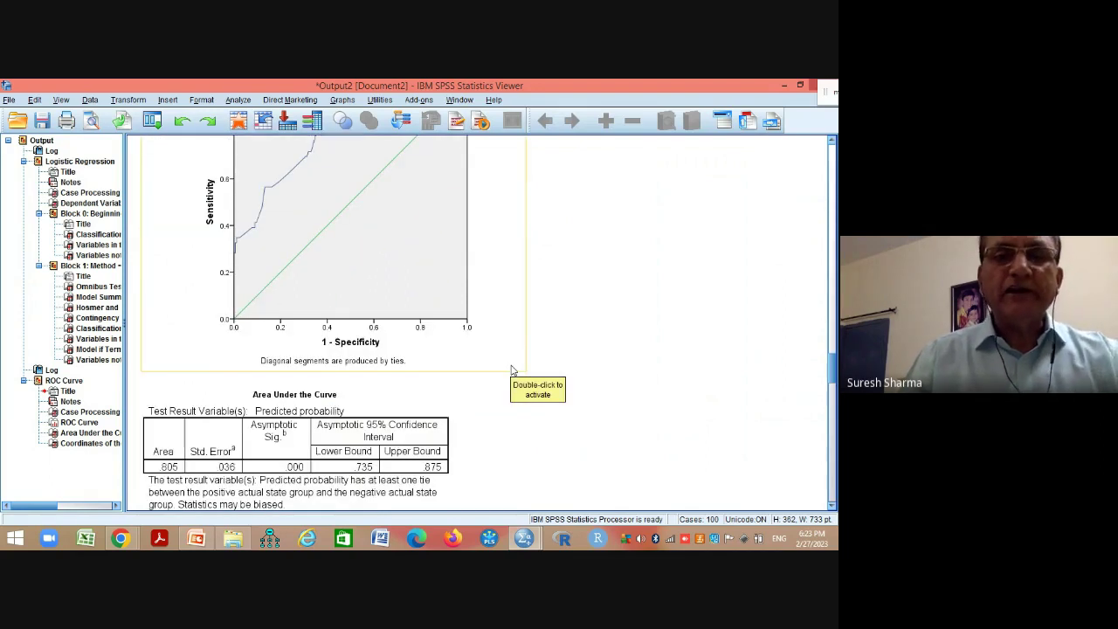
{"action": "scroll", "coordinate": [513, 370], "scroll_direction": "down", "scroll_amount": 6}
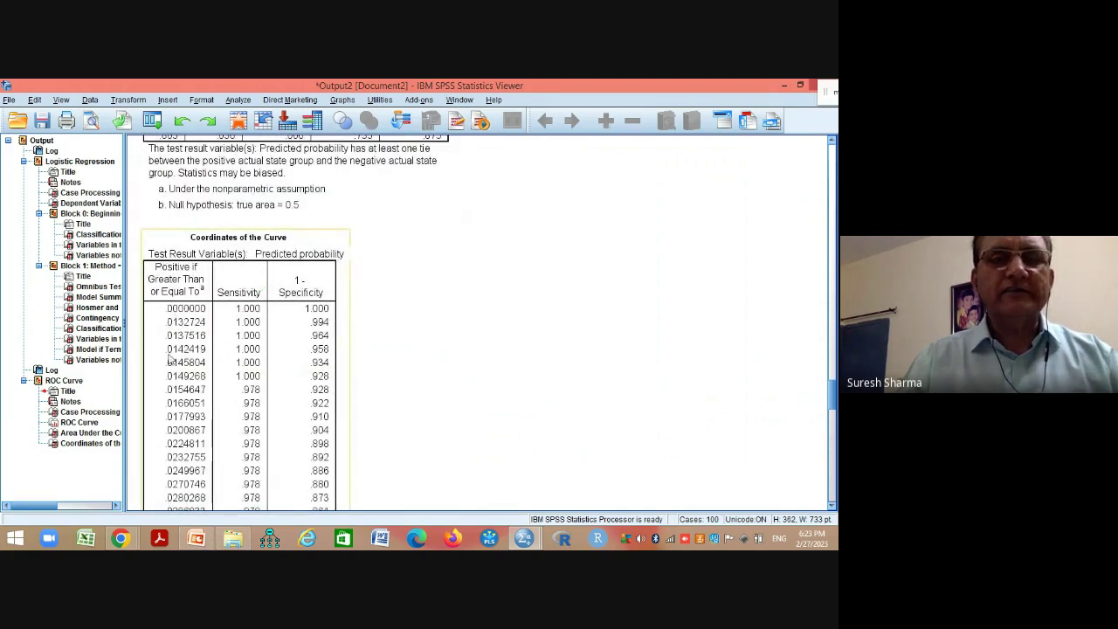
{"action": "scroll", "coordinate": [537, 307], "scroll_direction": "down", "scroll_amount": 1}
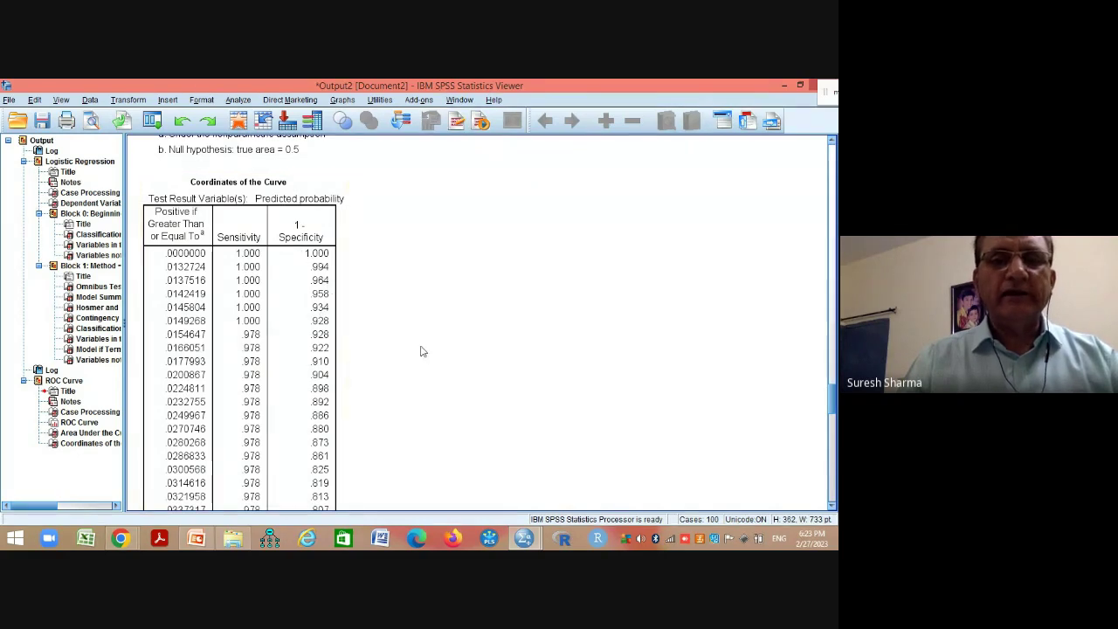
{"action": "scroll", "coordinate": [422, 353], "scroll_direction": "down", "scroll_amount": 10}
{"action": "scroll", "coordinate": [422, 354], "scroll_direction": "down", "scroll_amount": 15}
{"action": "scroll", "coordinate": [422, 355], "scroll_direction": "up", "scroll_amount": 20}
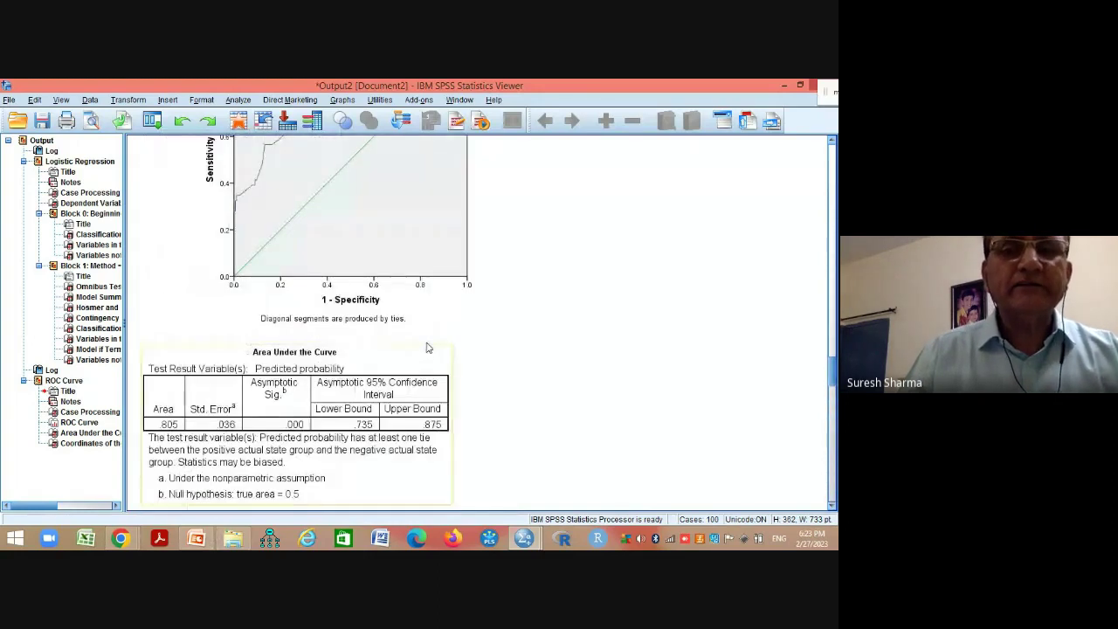
{"action": "scroll", "coordinate": [429, 350], "scroll_direction": "down", "scroll_amount": 1}
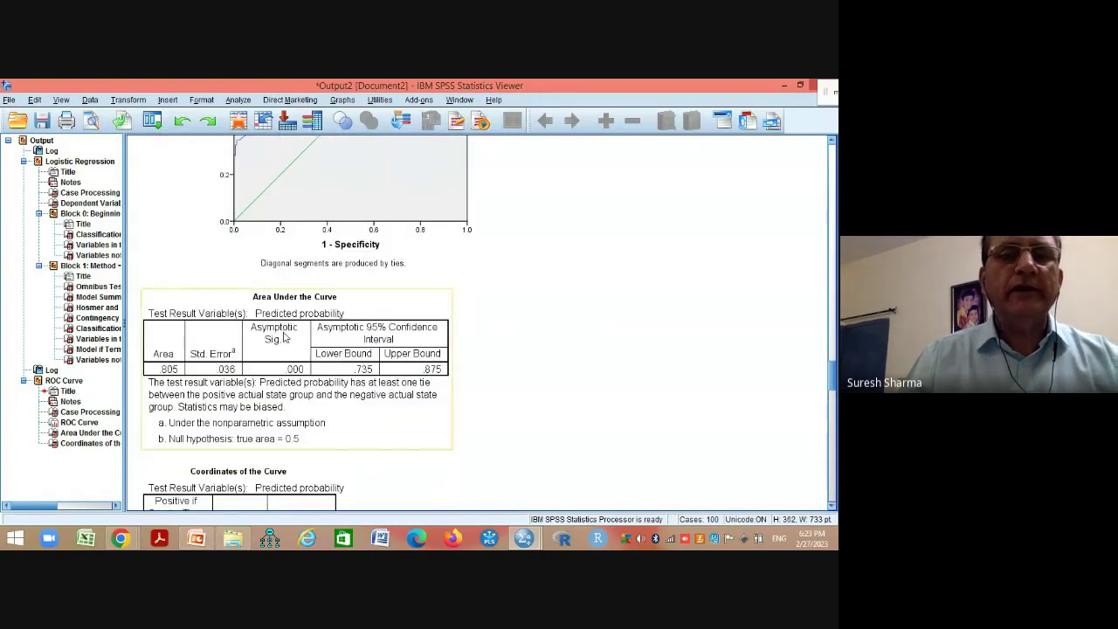